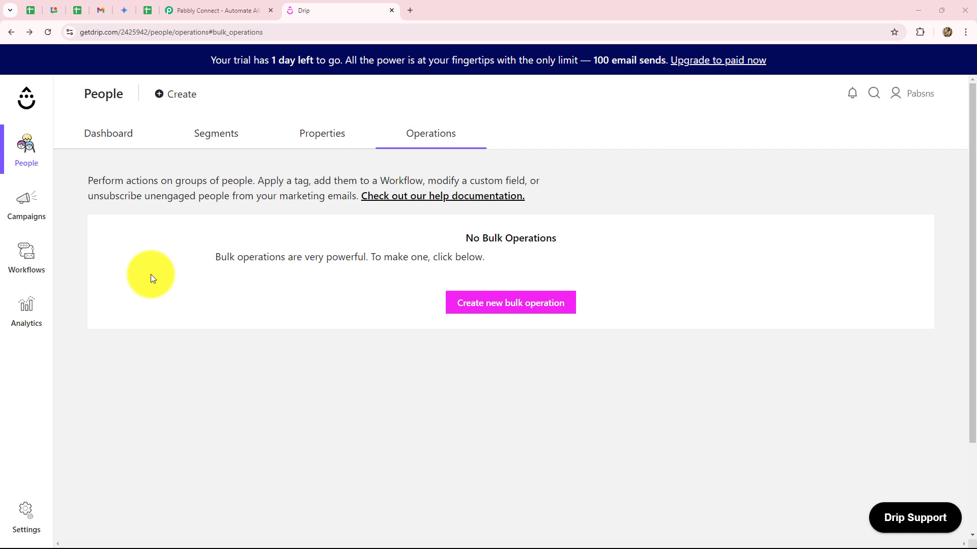
Switch from Drip's bulk operations page to the Pabbly Connect tab.
{"action": "left_click", "coordinate": [186, 8]}
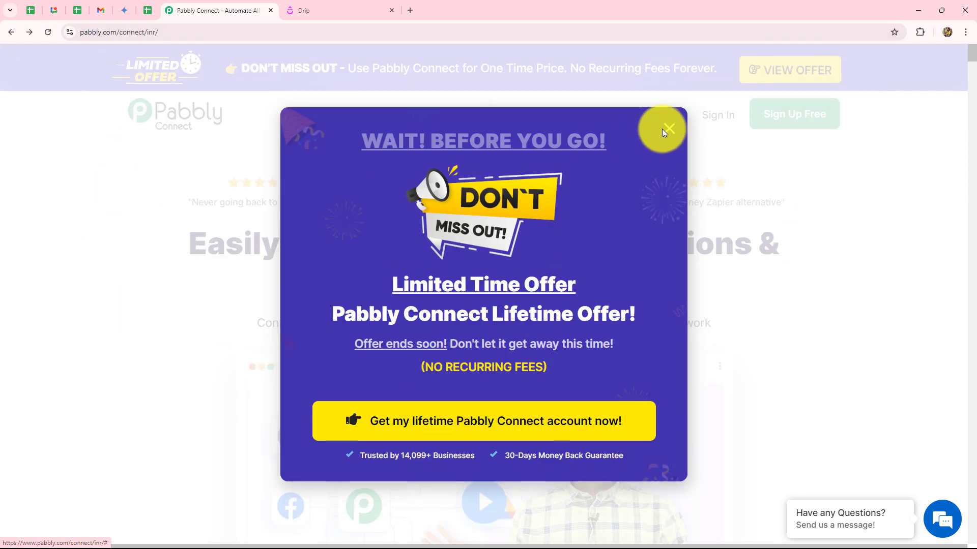
Dismiss the exit-offer popup and deselect the page's web address.
{"action": "left_click", "coordinate": [666, 127]}
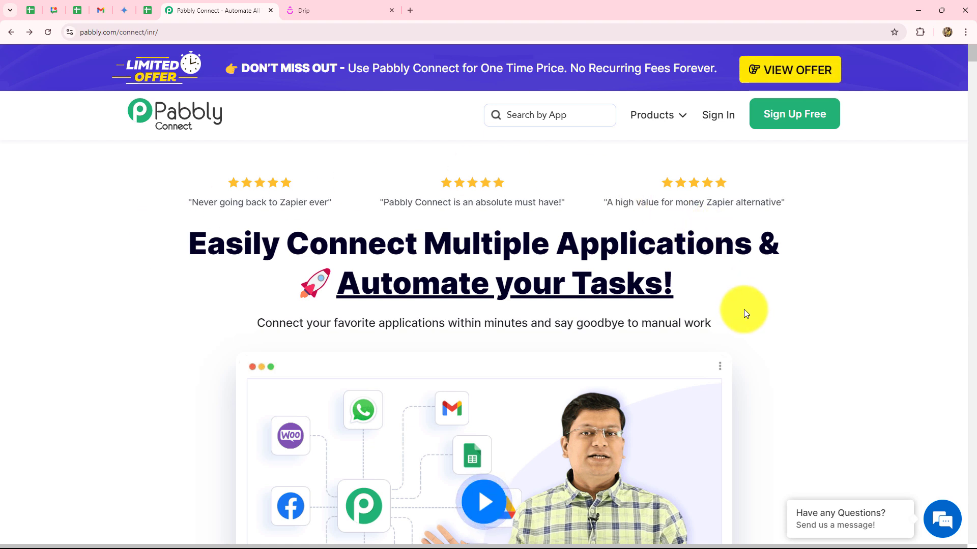
{"action": "left_click", "coordinate": [320, 30]}
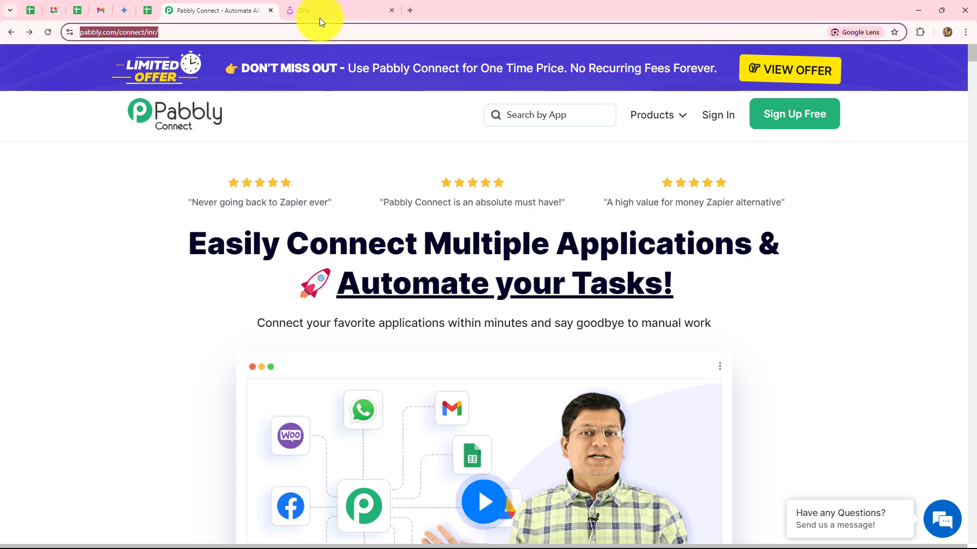
{"action": "left_click", "coordinate": [312, 9]}
{"action": "left_click", "coordinate": [244, 11]}
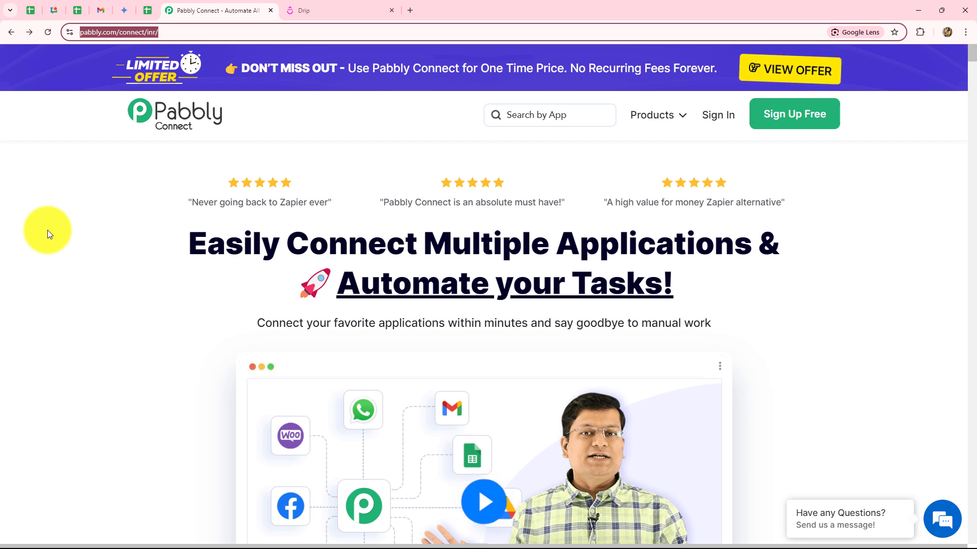
{"action": "left_click", "coordinate": [47, 230]}
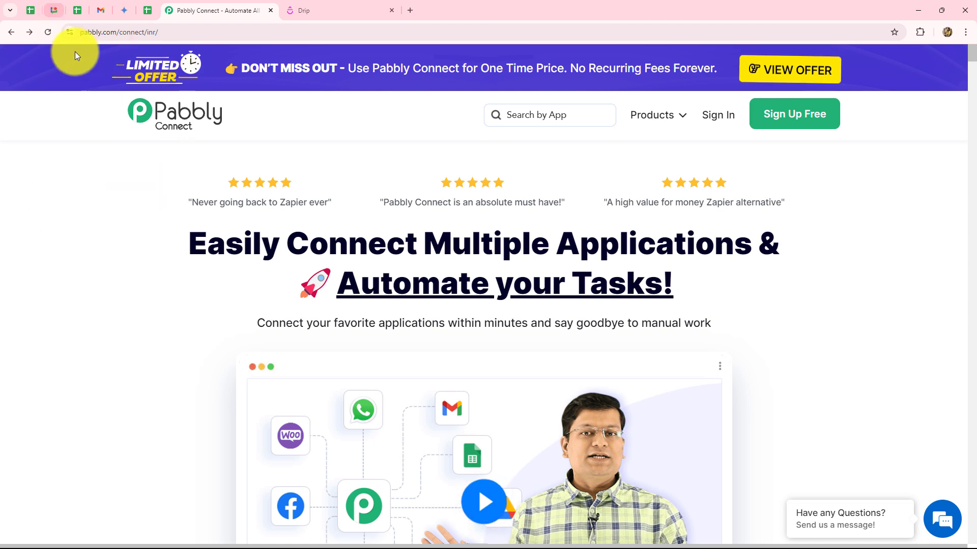
Highlight the homepage headline and subtitle, then clear the highlight.
{"action": "left_click", "coordinate": [83, 32]}
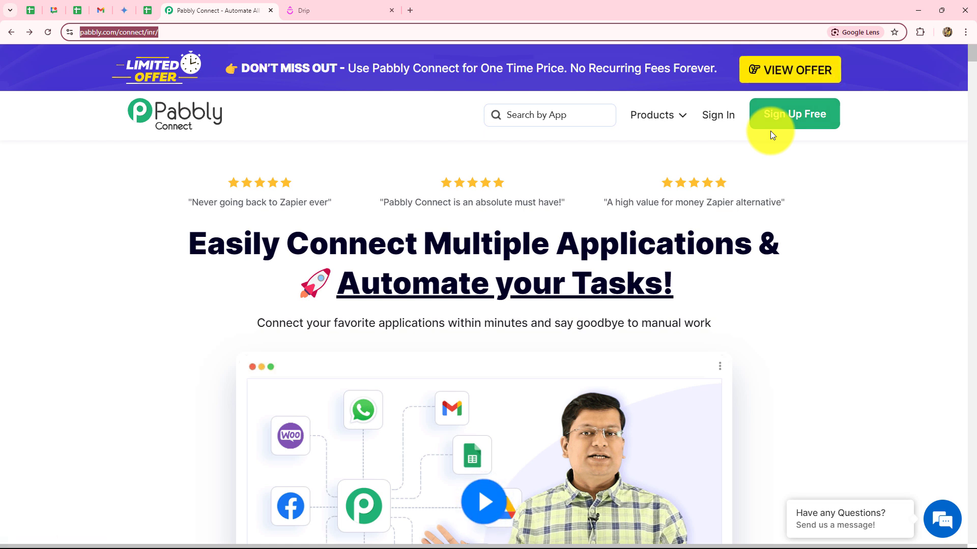
{"action": "left_click_drag", "start_coordinate": [174, 240], "coordinate": [276, 335]}
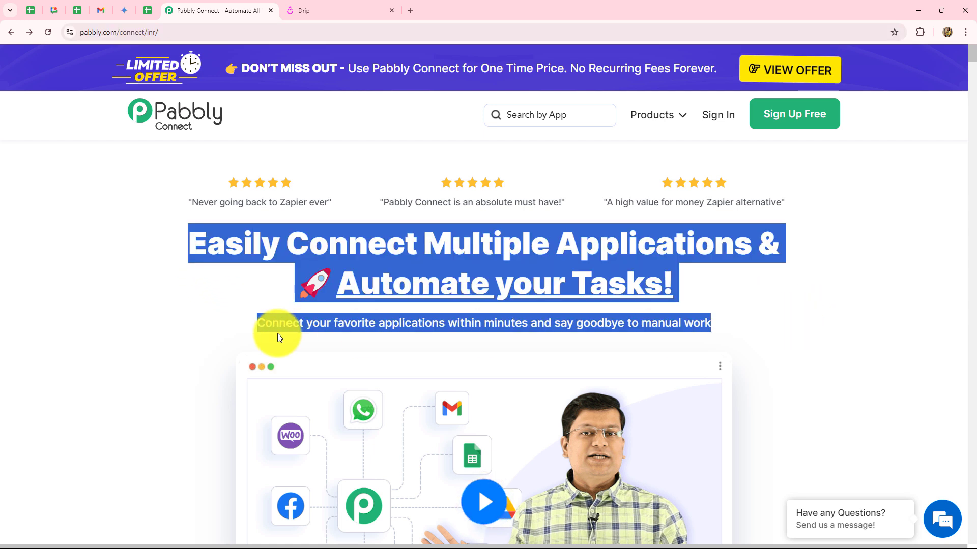
{"action": "left_click", "coordinate": [173, 330]}
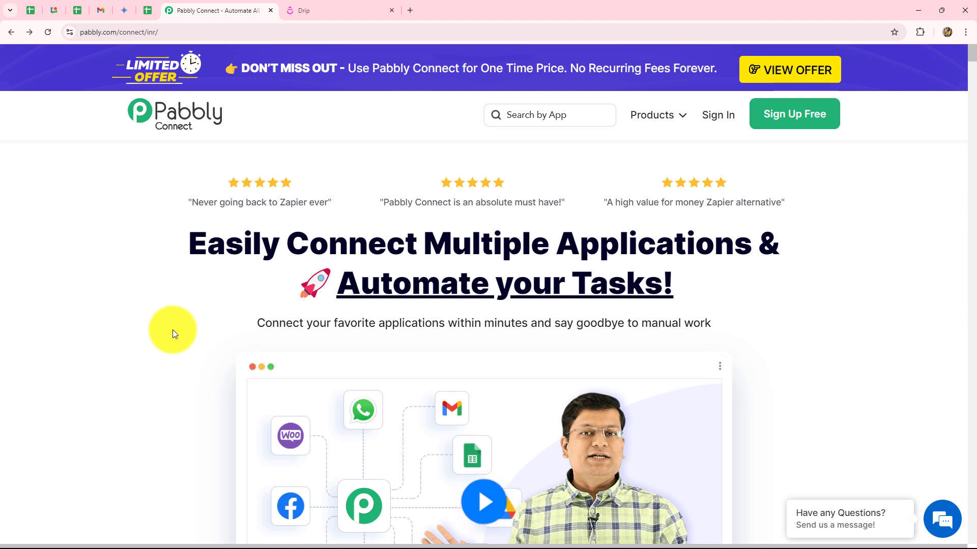
Sign in and open the Pabbly Connect dashboard showing 3000 allotted tasks and no workflows.
{"action": "left_click", "coordinate": [710, 118]}
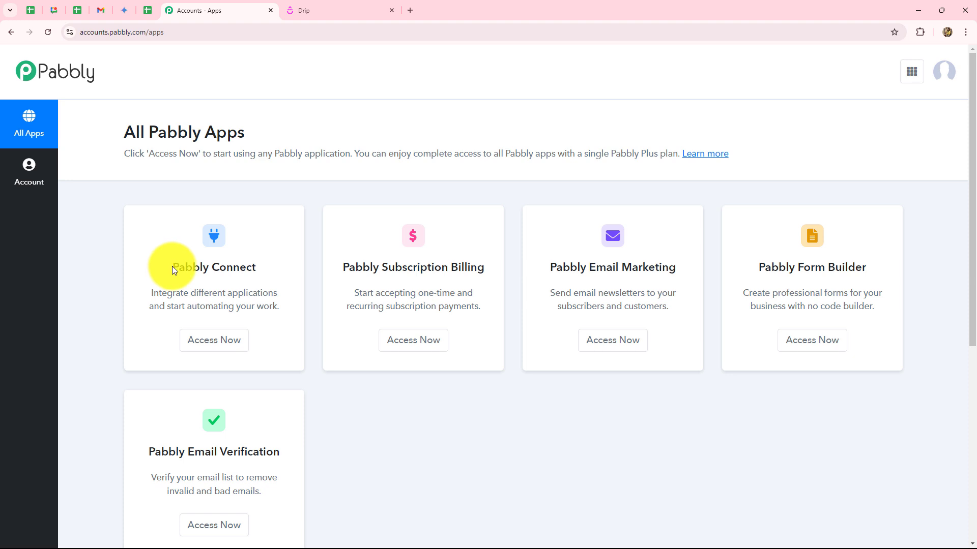
{"action": "left_click_drag", "start_coordinate": [172, 269], "coordinate": [224, 343]}
{"action": "left_click", "coordinate": [219, 340]}
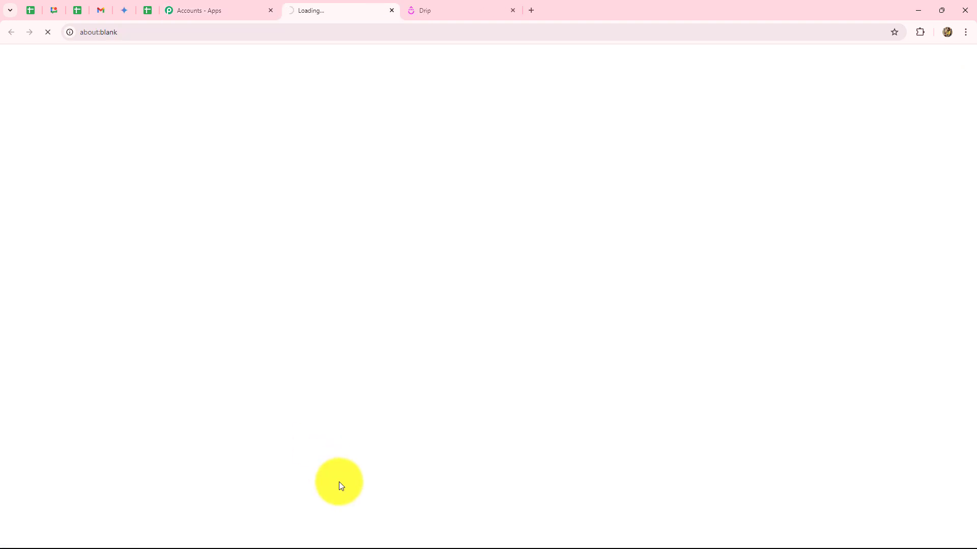
{"action": "scroll", "coordinate": [534, 353], "scroll_direction": "down", "scroll_amount": 4}
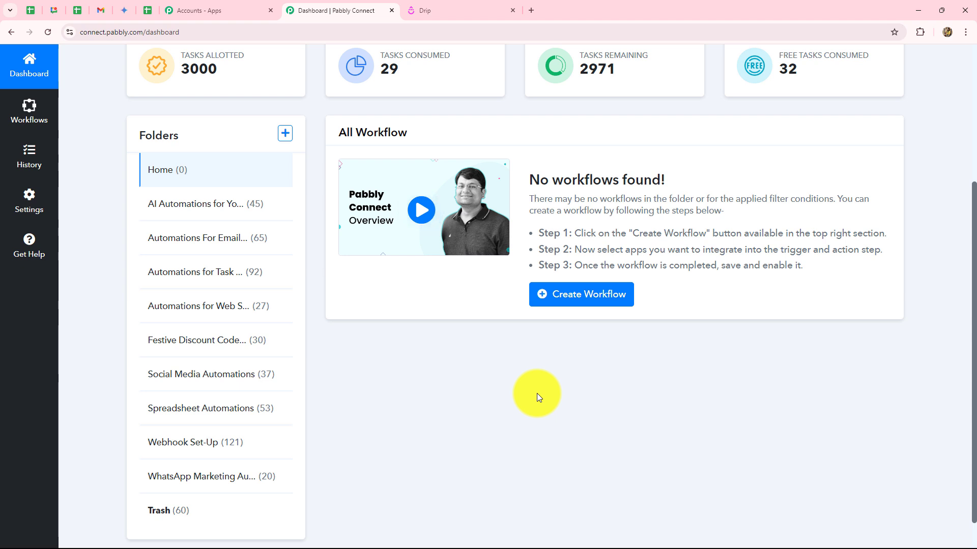
{"action": "scroll", "coordinate": [715, 372], "scroll_direction": "down", "scroll_amount": 1}
{"action": "scroll", "coordinate": [715, 370], "scroll_direction": "up", "scroll_amount": 2}
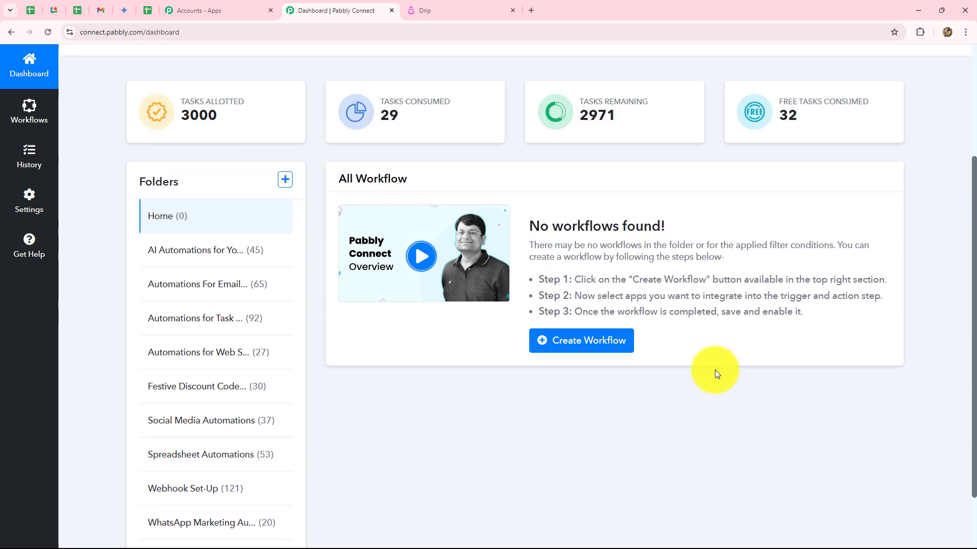
{"action": "scroll", "coordinate": [715, 370], "scroll_direction": "down", "scroll_amount": 2}
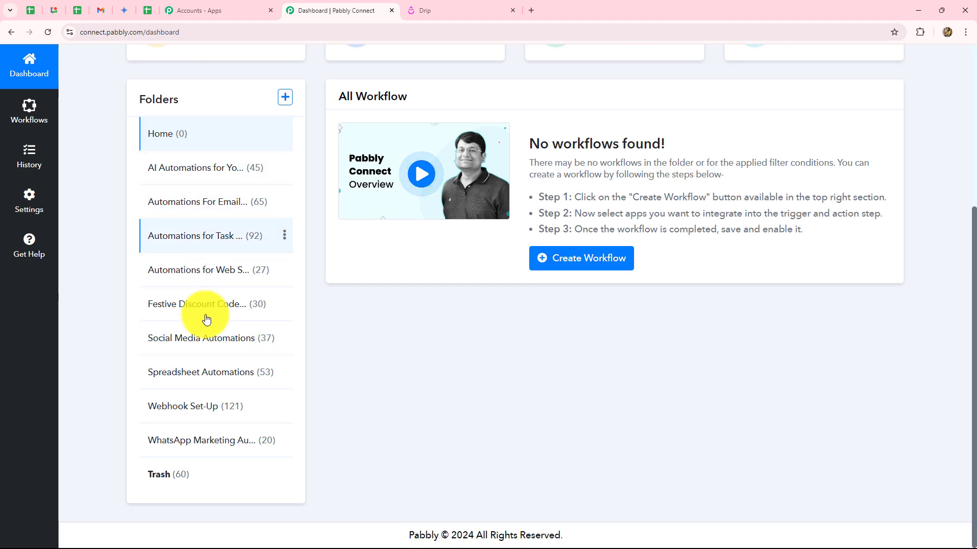
{"action": "scroll", "coordinate": [501, 425], "scroll_direction": "up", "scroll_amount": 4}
{"action": "scroll", "coordinate": [503, 423], "scroll_direction": "down", "scroll_amount": 4}
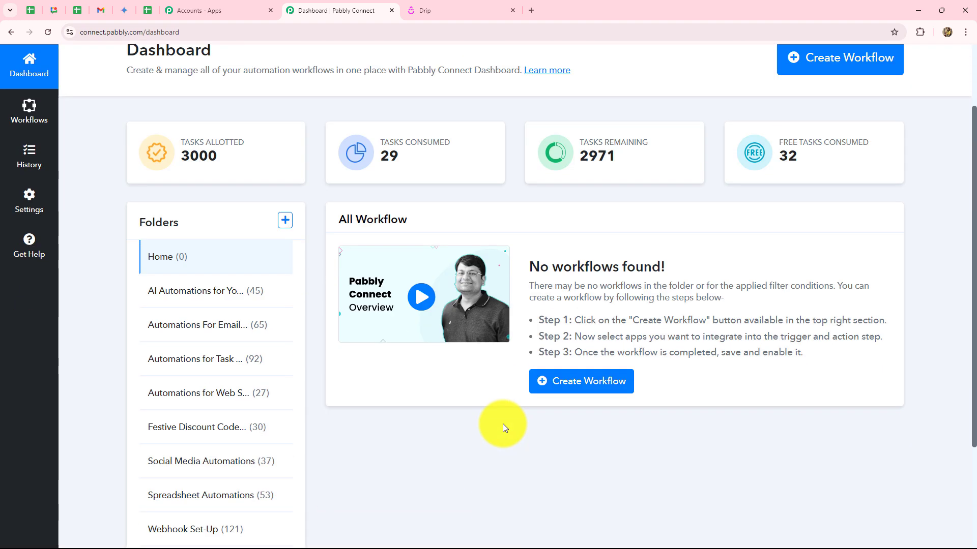
{"action": "scroll", "coordinate": [425, 423], "scroll_direction": "up", "scroll_amount": 3}
{"action": "scroll", "coordinate": [425, 423], "scroll_direction": "up", "scroll_amount": 1}
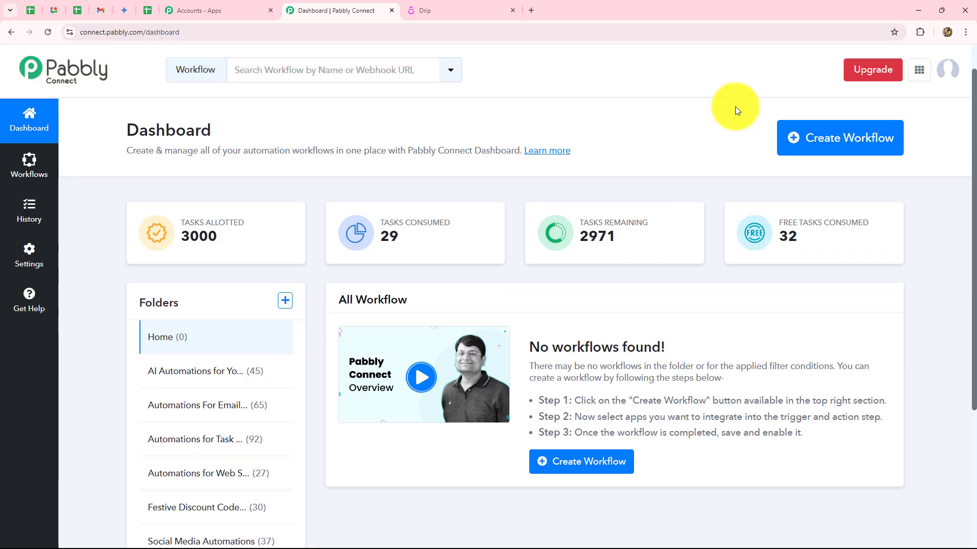
Create workflow 'Automate Drip Using Pabbly Connect' in the Automations For Email Marketing folder.
{"action": "left_click", "coordinate": [828, 156]}
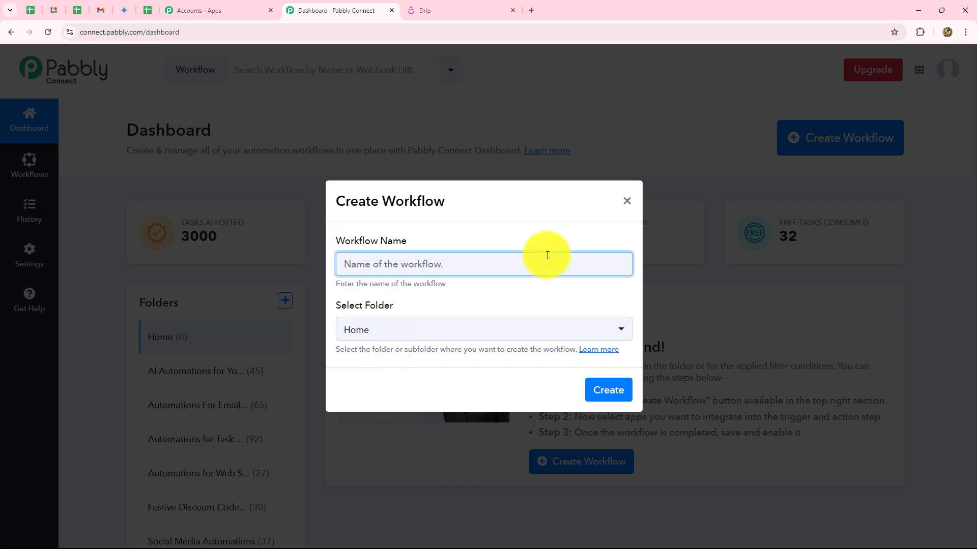
{"action": "type", "text": "Automate Drip Using Pabbly Connect"}
{"action": "left_click", "coordinate": [474, 299]}
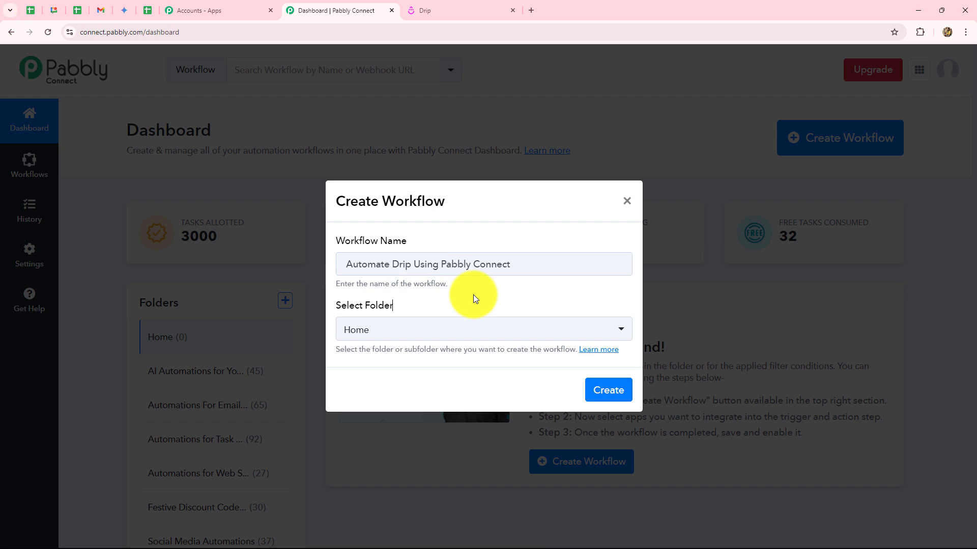
{"action": "left_click", "coordinate": [474, 334]}
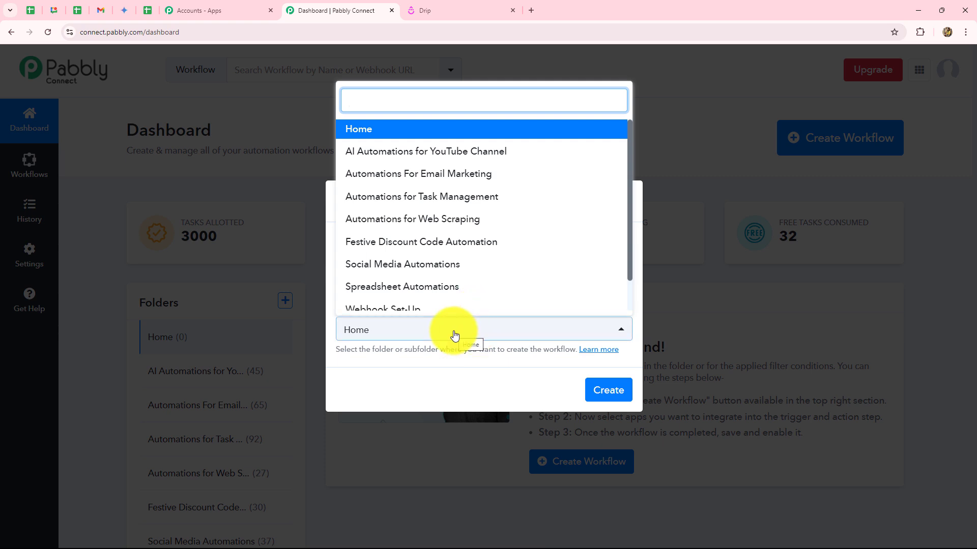
{"action": "left_click", "coordinate": [417, 182]}
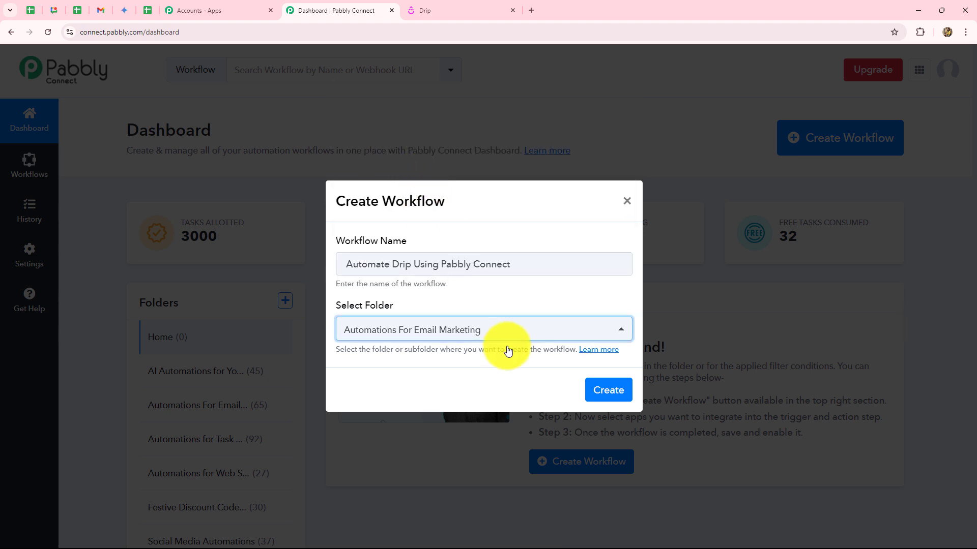
{"action": "left_click", "coordinate": [596, 381]}
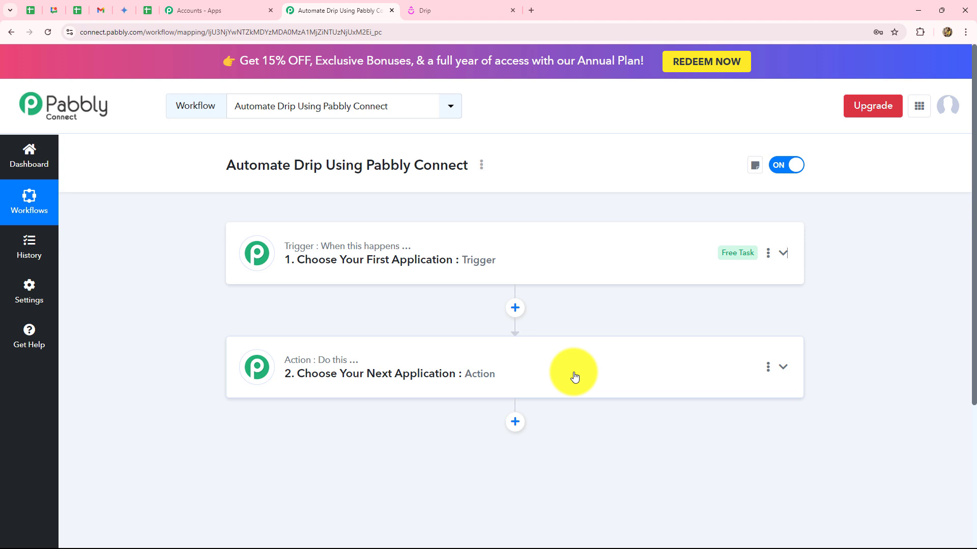
Expand and collapse the empty trigger step, checking the Drip tab before returning to the editor.
{"action": "left_click", "coordinate": [395, 242]}
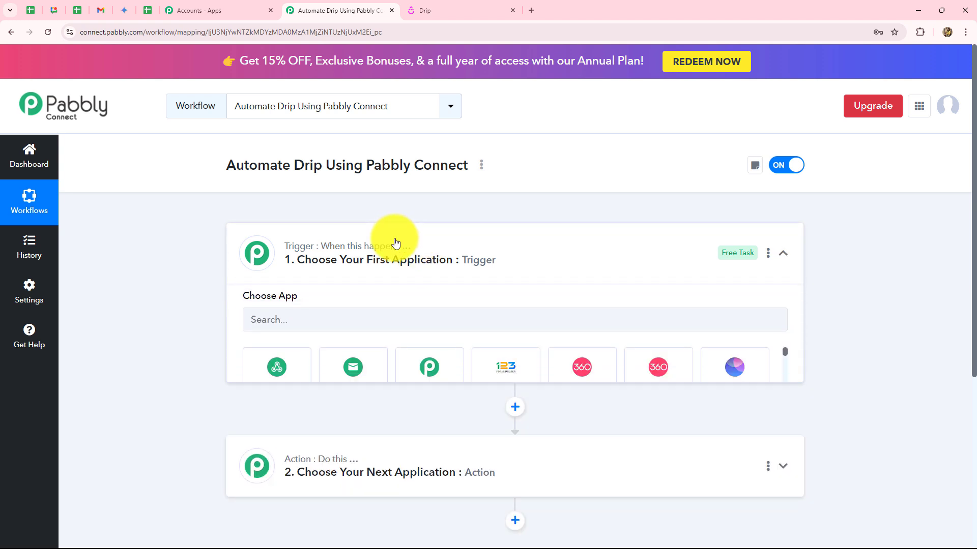
{"action": "left_click", "coordinate": [784, 253]}
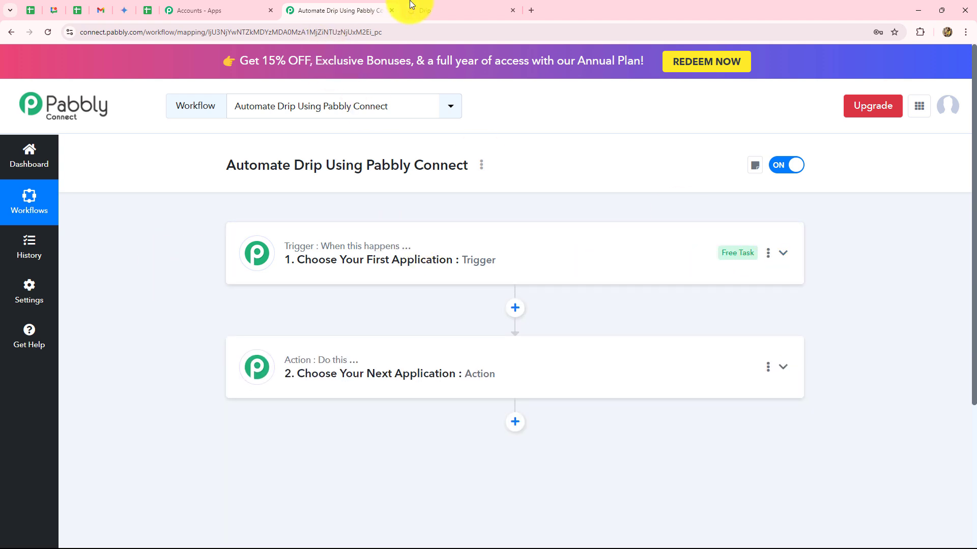
{"action": "left_click", "coordinate": [417, 11]}
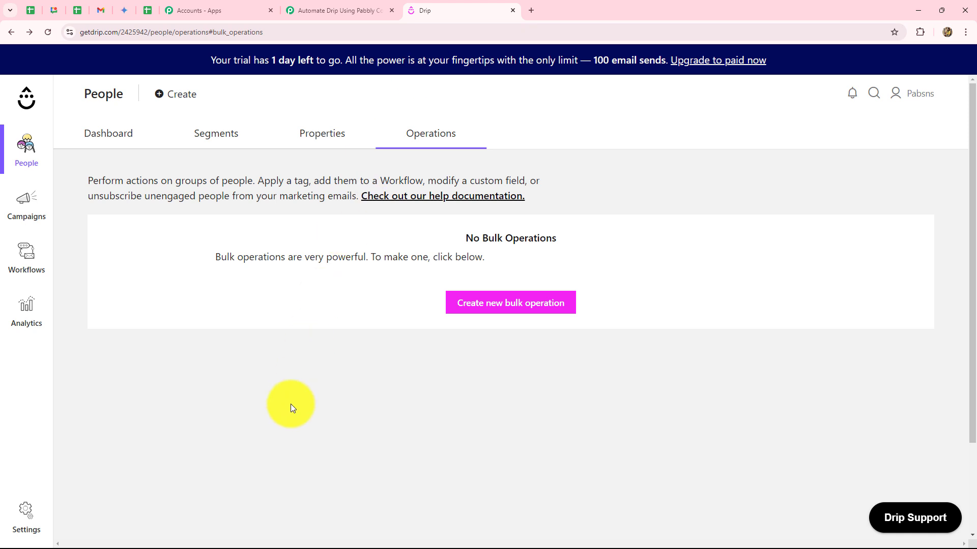
{"action": "left_click", "coordinate": [325, 10]}
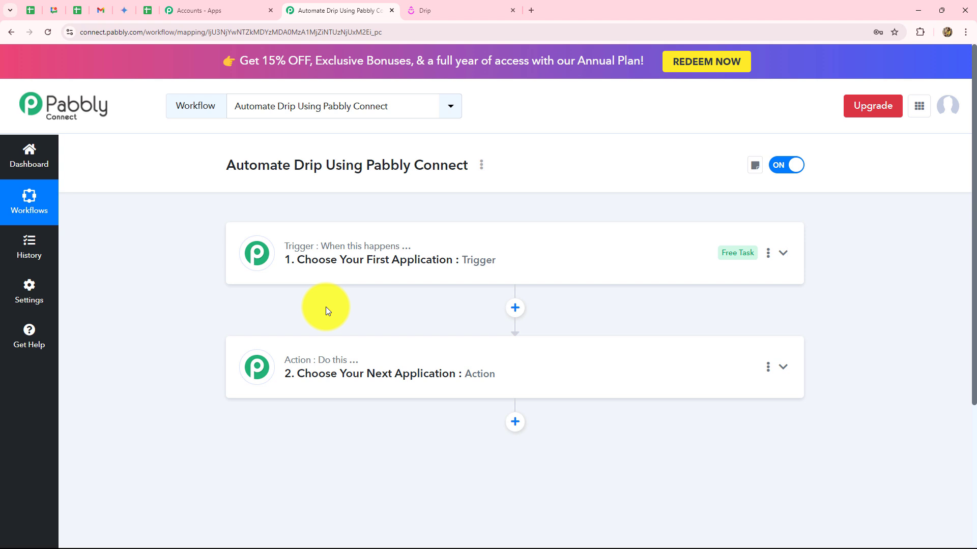
{"action": "left_click", "coordinate": [466, 9]}
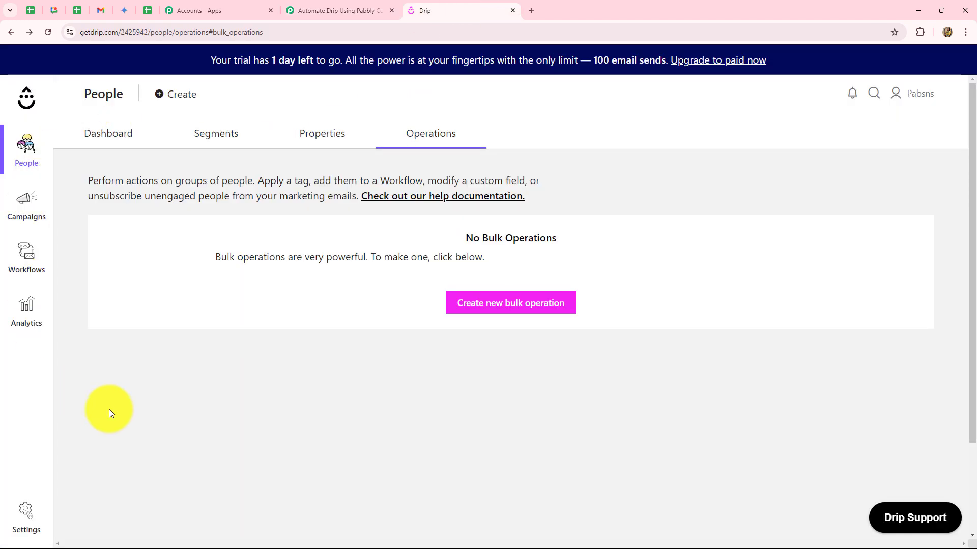
{"action": "left_click", "coordinate": [369, 10]}
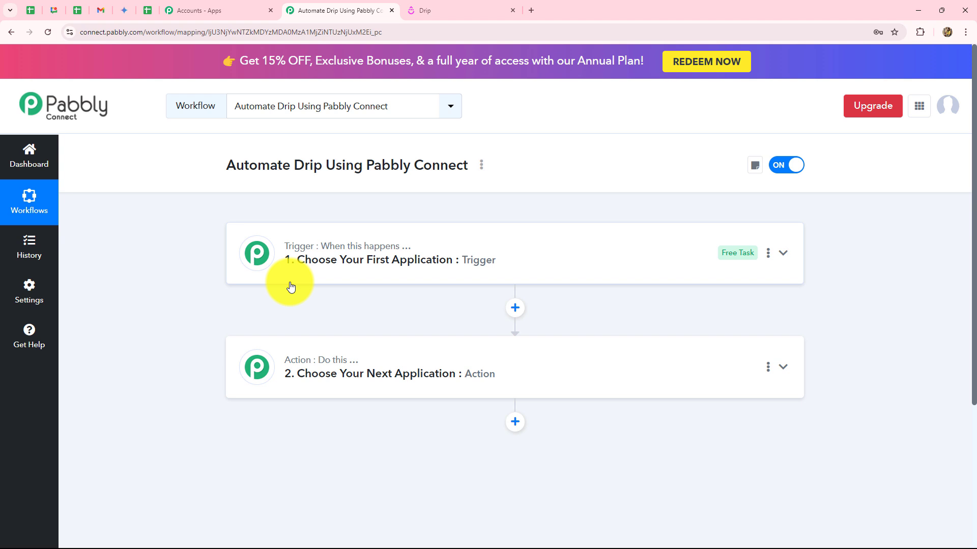
Set the trigger app to Drip, searched as 'Dri', with trigger event New Subscriber.
{"action": "double_click", "coordinate": [334, 246]}
{"action": "left_click", "coordinate": [403, 251]}
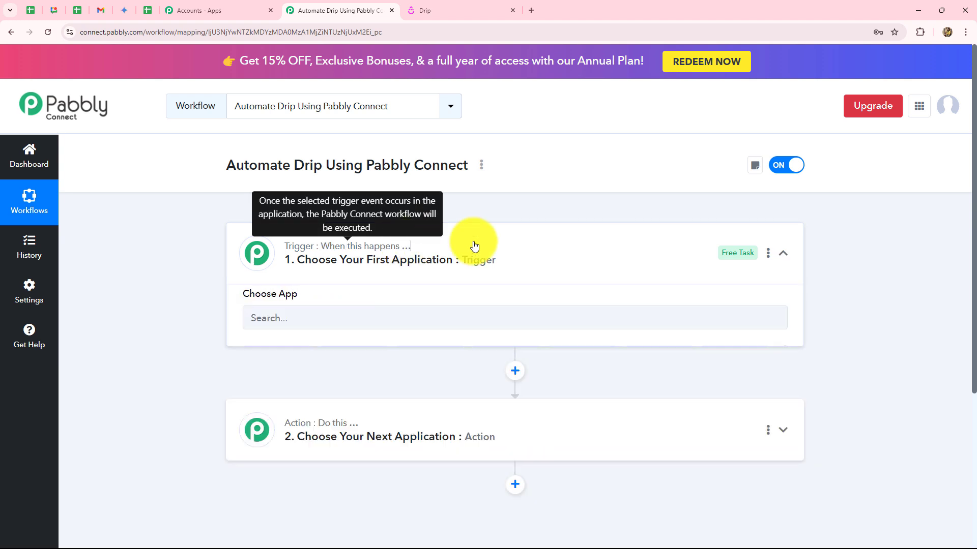
{"action": "left_click", "coordinate": [275, 327]}
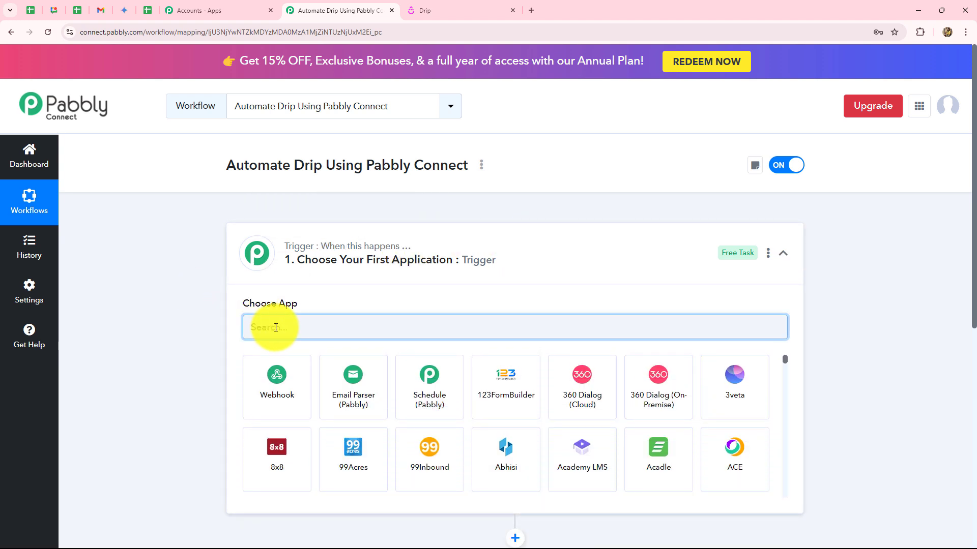
{"action": "type", "text": "Dri"}
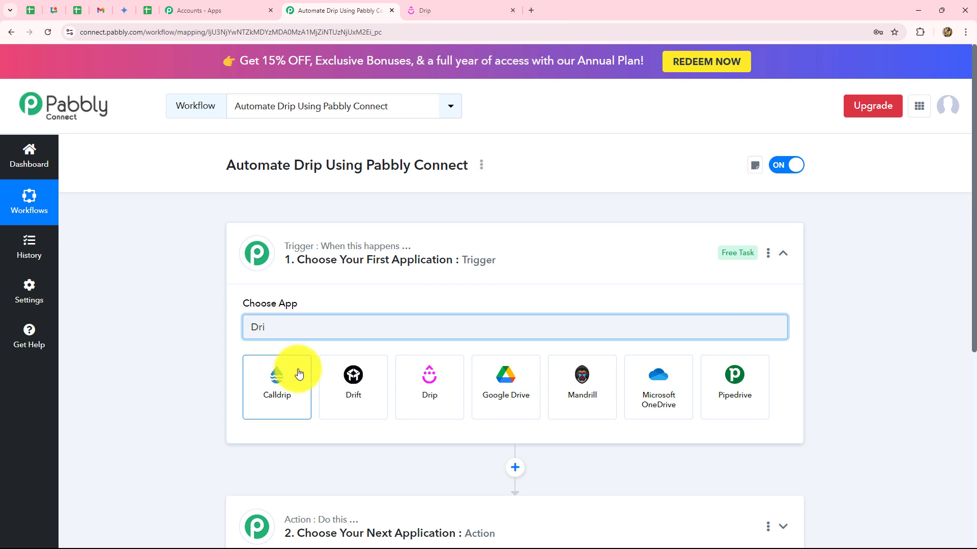
{"action": "left_click", "coordinate": [429, 393]}
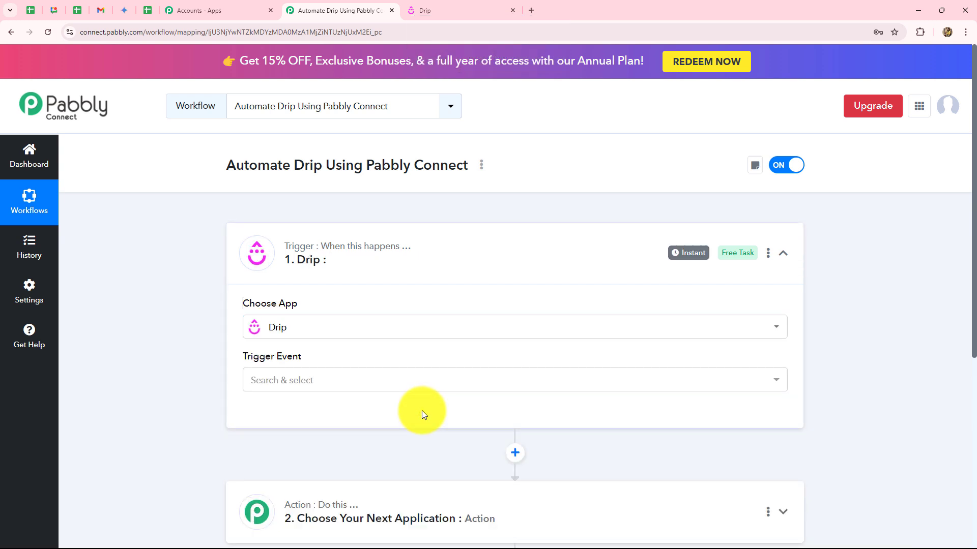
{"action": "left_click", "coordinate": [297, 379]}
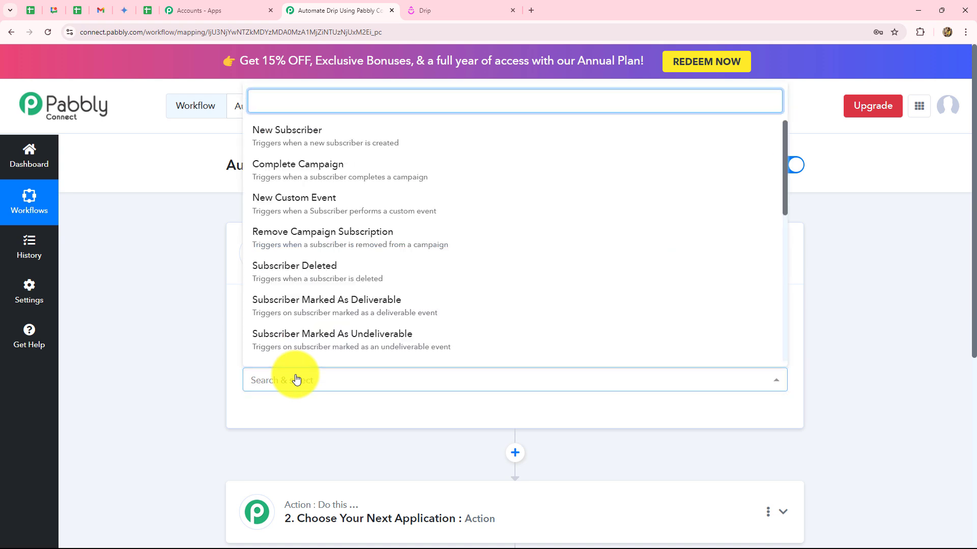
{"action": "scroll", "coordinate": [320, 273], "scroll_direction": "down", "scroll_amount": 2}
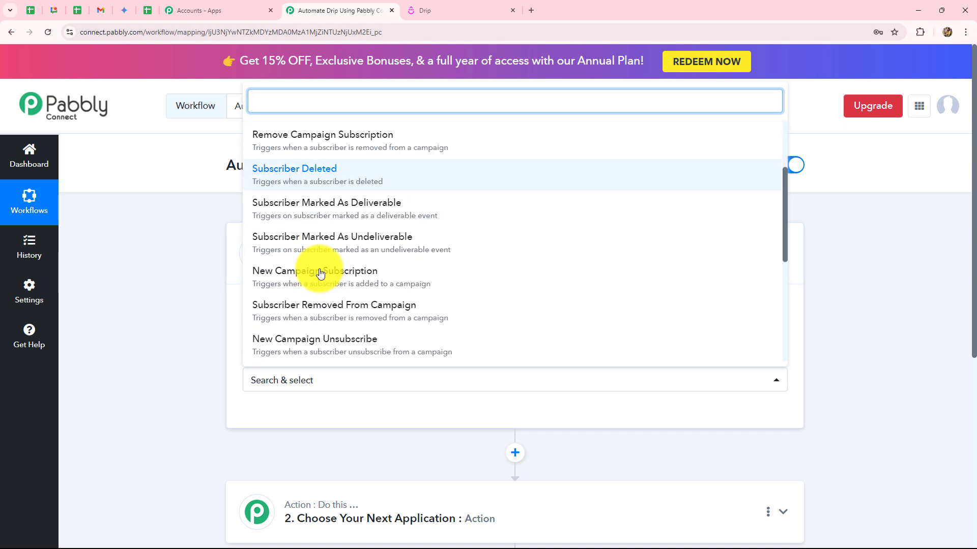
{"action": "scroll", "coordinate": [318, 255], "scroll_direction": "up", "scroll_amount": 3}
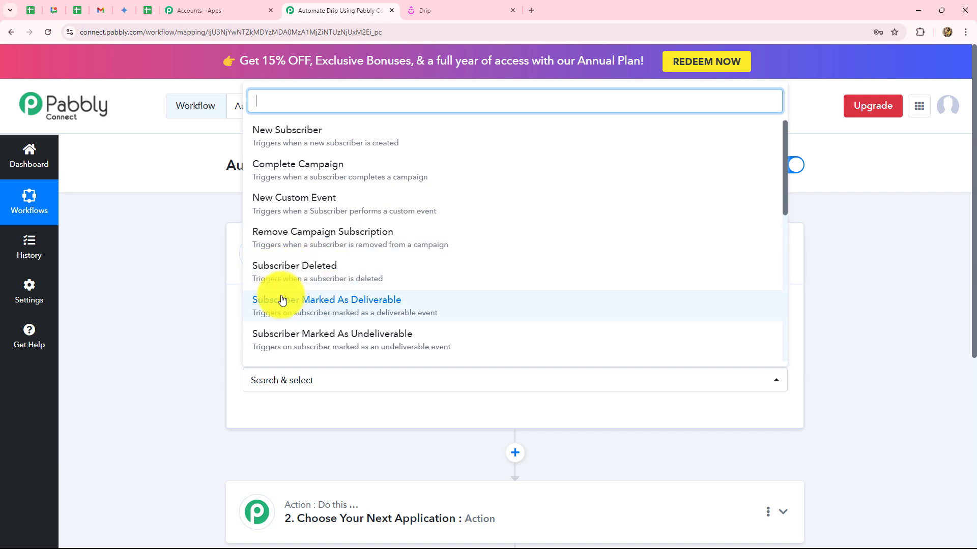
{"action": "scroll", "coordinate": [371, 301], "scroll_direction": "down", "scroll_amount": 7}
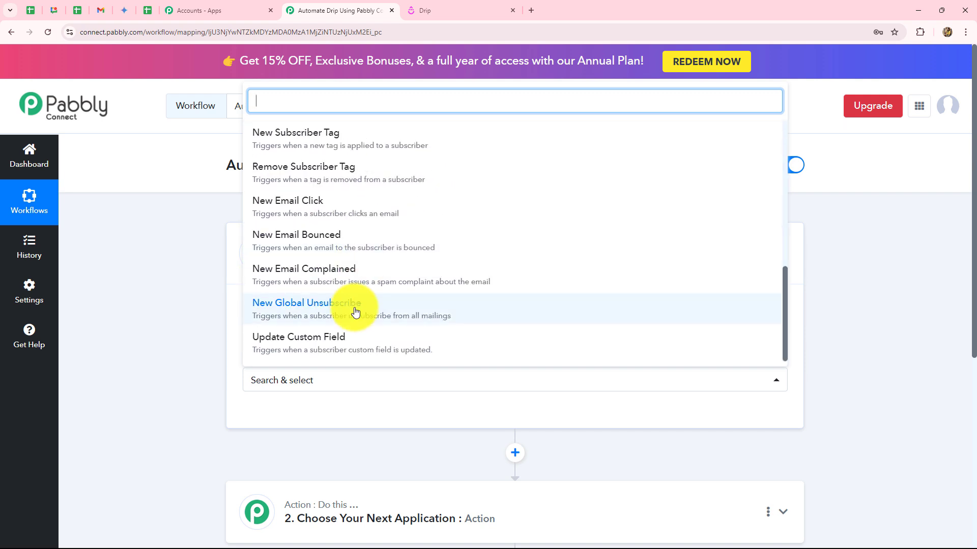
{"action": "scroll", "coordinate": [356, 311], "scroll_direction": "down", "scroll_amount": 2}
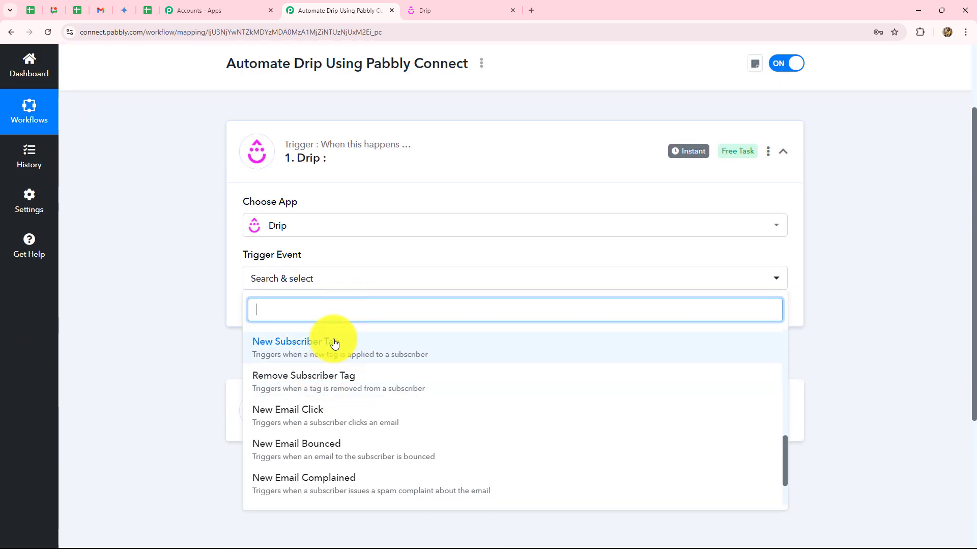
{"action": "scroll", "coordinate": [342, 380], "scroll_direction": "up", "scroll_amount": 7}
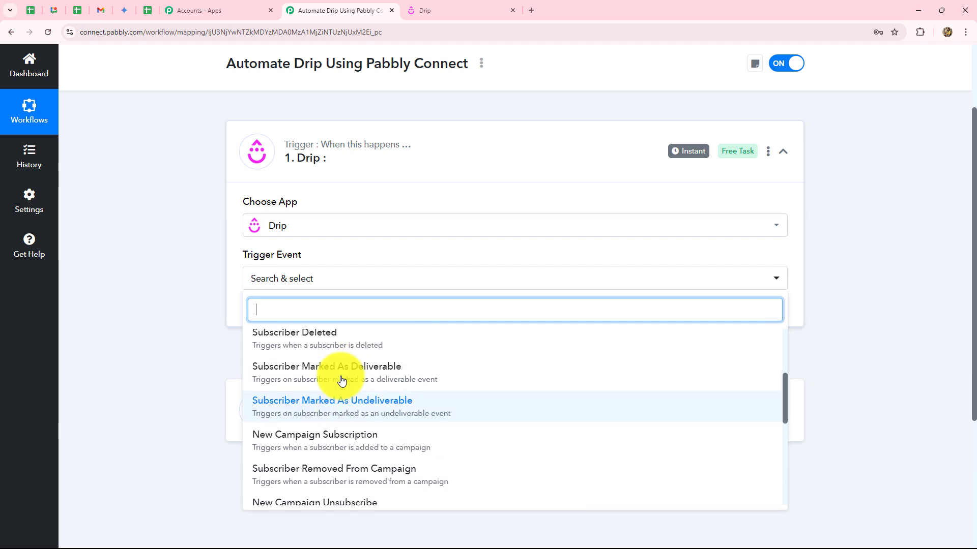
{"action": "left_click", "coordinate": [334, 350]}
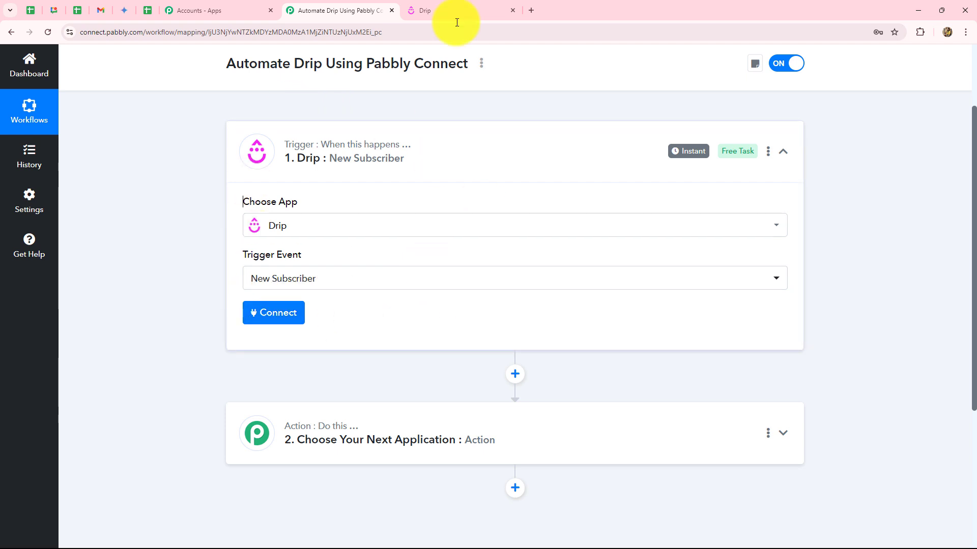
Start adding a new Drip connection from the trigger step.
{"action": "left_click", "coordinate": [437, 9]}
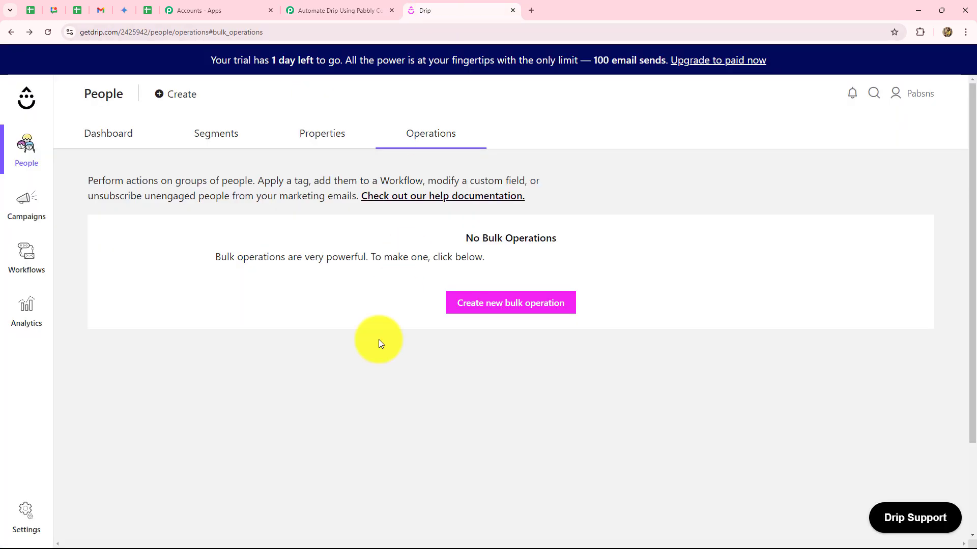
{"action": "left_click", "coordinate": [337, 10]}
{"action": "left_click", "coordinate": [298, 312]}
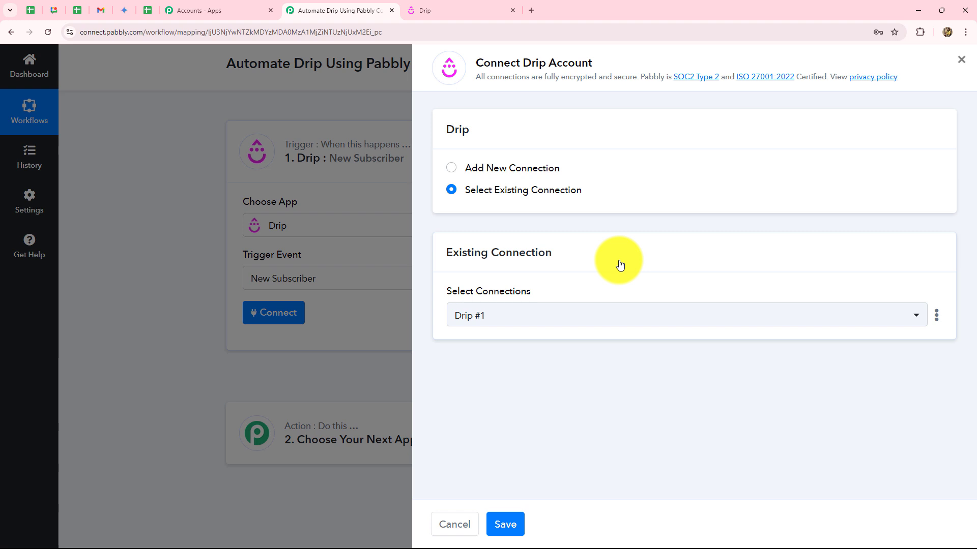
{"action": "left_click", "coordinate": [455, 168]}
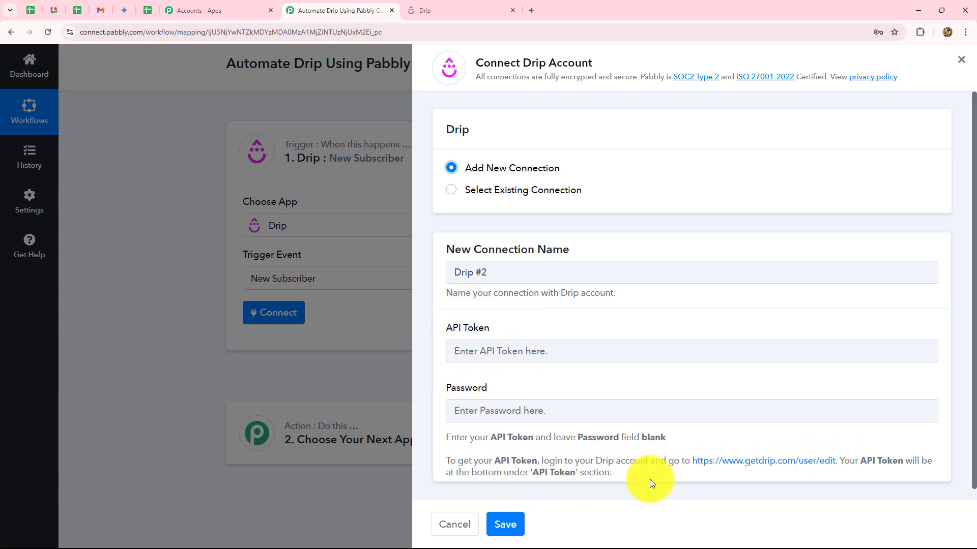
Copy the API token from Drip user settings into the API Token field and save.
{"action": "left_click", "coordinate": [709, 463]}
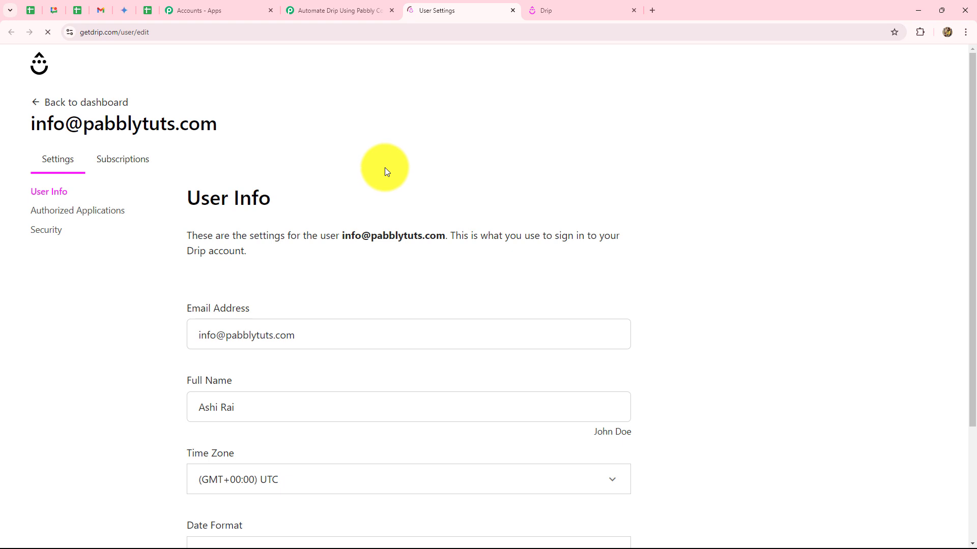
{"action": "scroll", "coordinate": [386, 166], "scroll_direction": "down", "scroll_amount": 3}
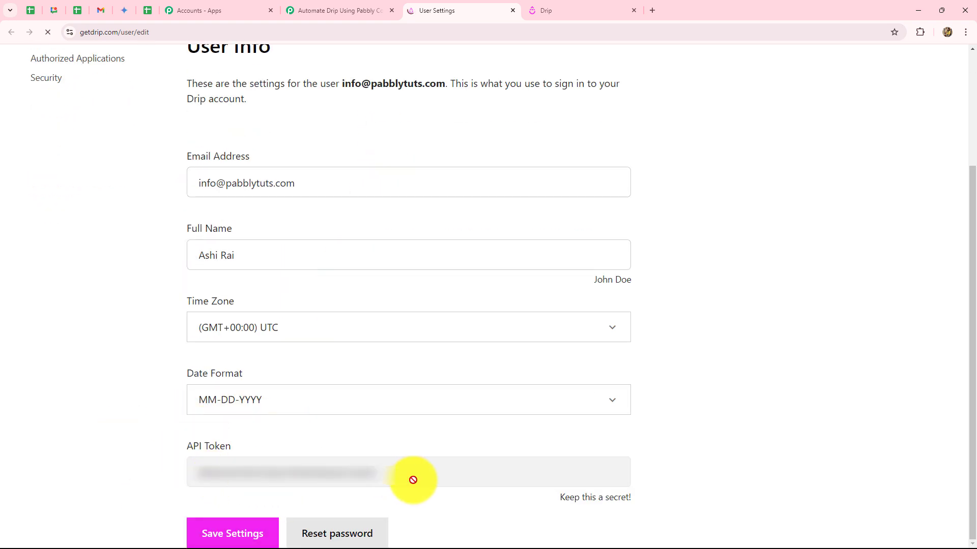
{"action": "double_click", "coordinate": [347, 476]}
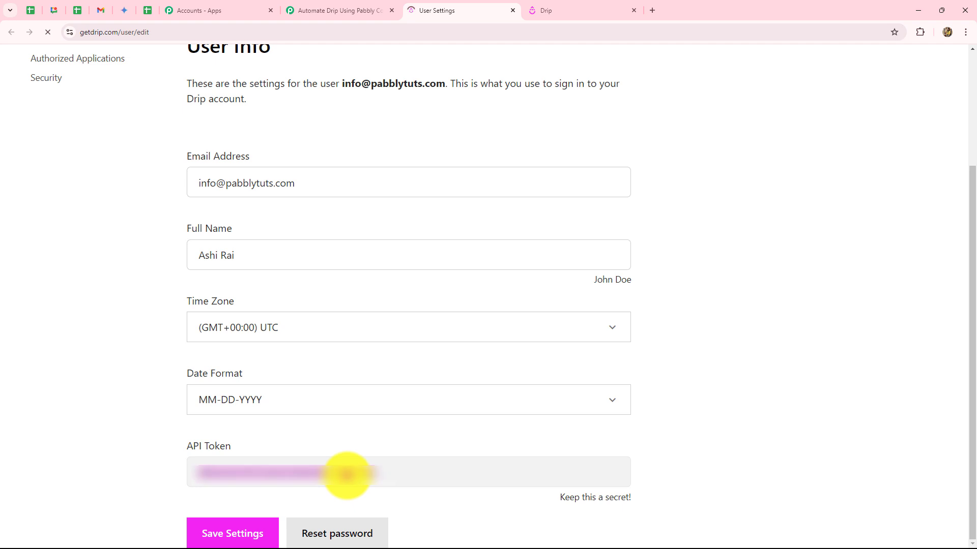
{"action": "left_click", "coordinate": [374, 8]}
{"action": "left_click", "coordinate": [475, 351]}
{"action": "key", "text": "ctrl+v"}
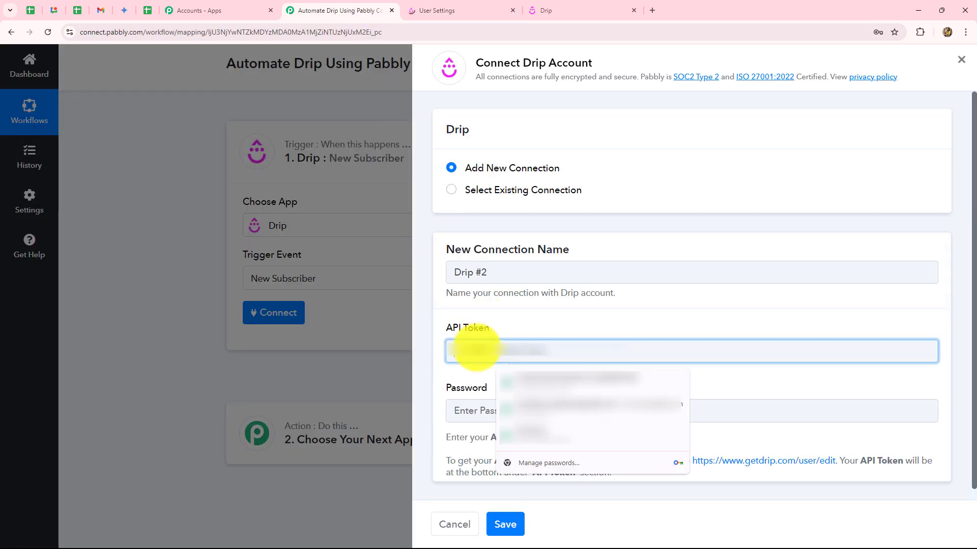
{"action": "key", "text": "ctrl+v"}
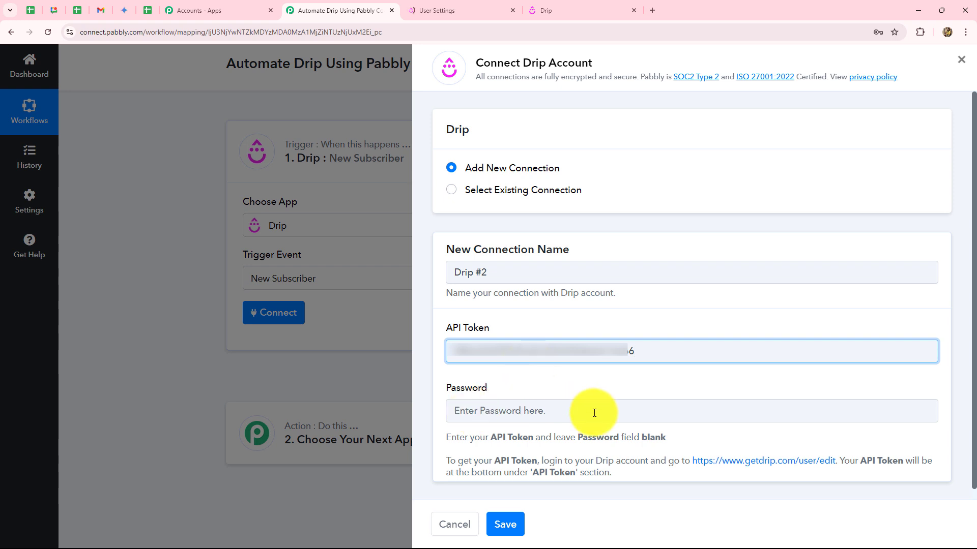
{"action": "left_click", "coordinate": [505, 525]}
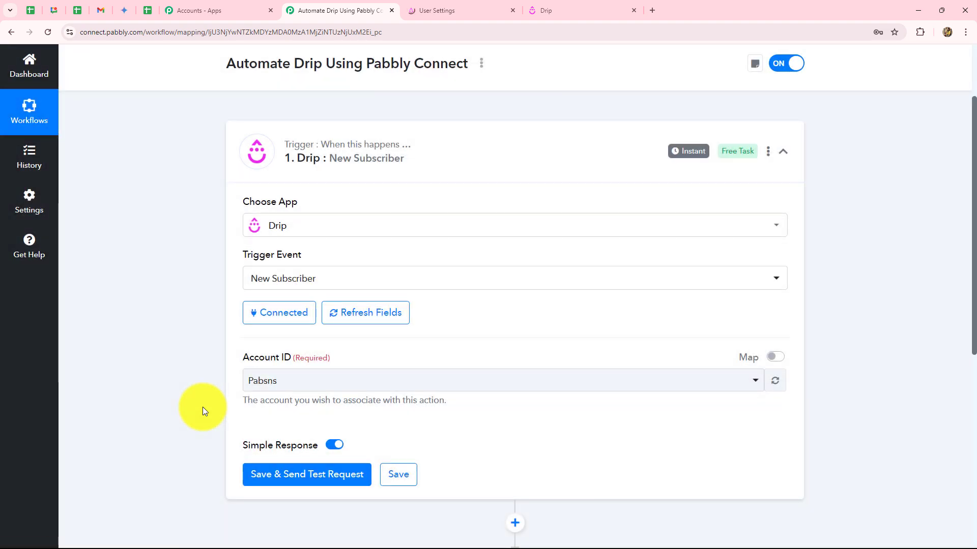
Select account Pabsns and save the trigger to await a test request, keeping New Subscriber.
{"action": "scroll", "coordinate": [224, 381], "scroll_direction": "down", "scroll_amount": 3}
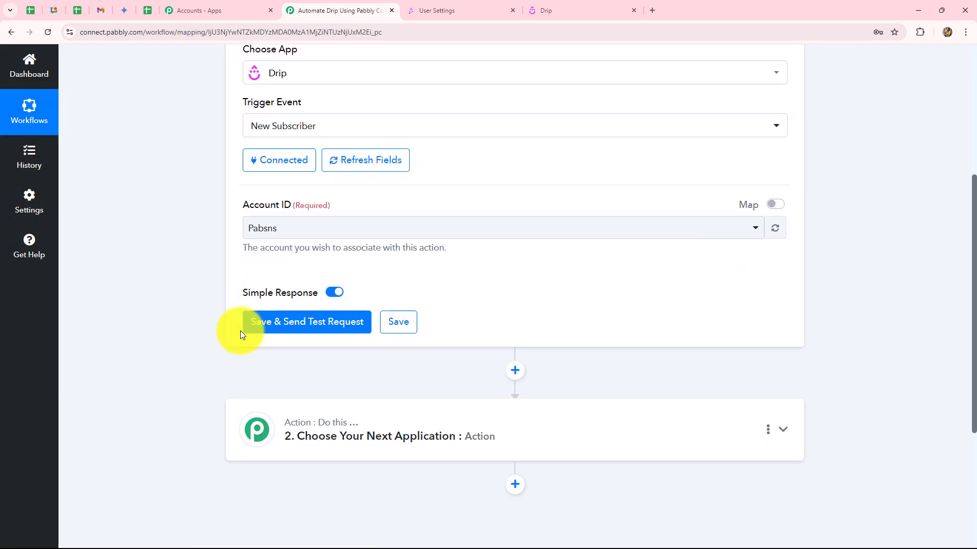
{"action": "left_click", "coordinate": [281, 227]}
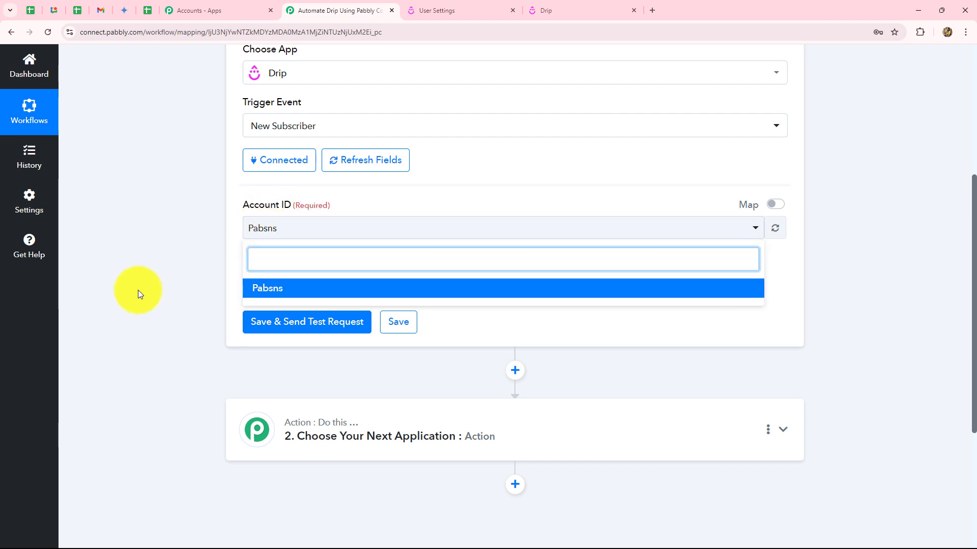
{"action": "left_click", "coordinate": [138, 290]}
{"action": "left_click", "coordinate": [270, 322]}
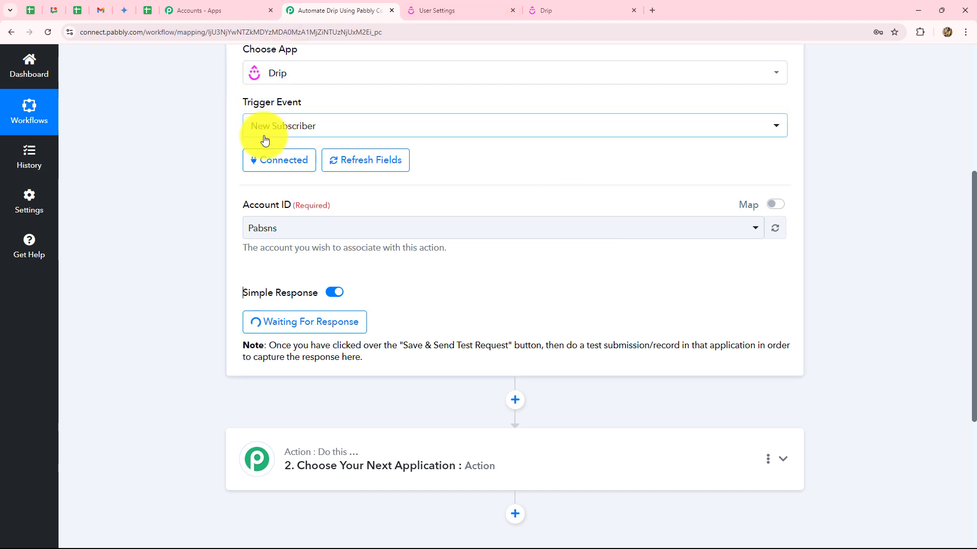
{"action": "left_click", "coordinate": [320, 130]}
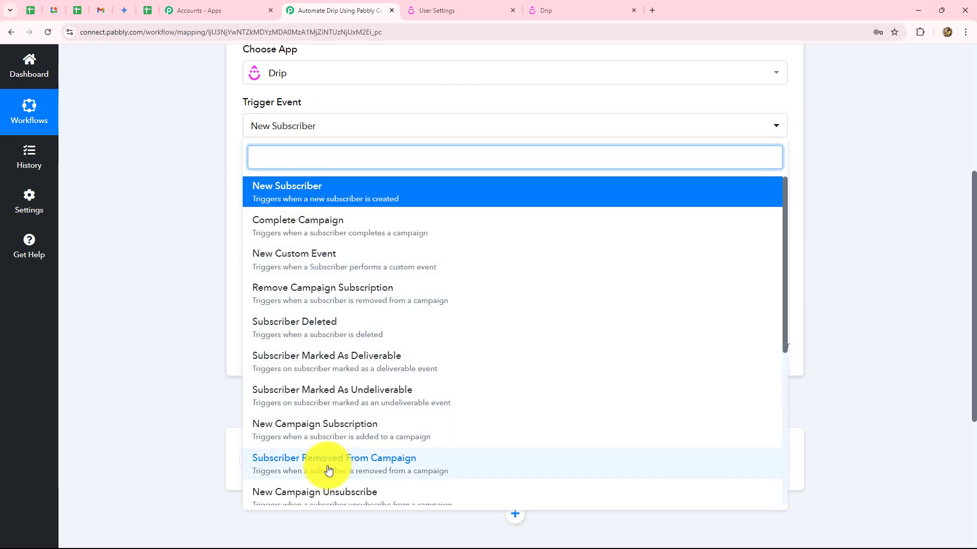
{"action": "left_click", "coordinate": [174, 209]}
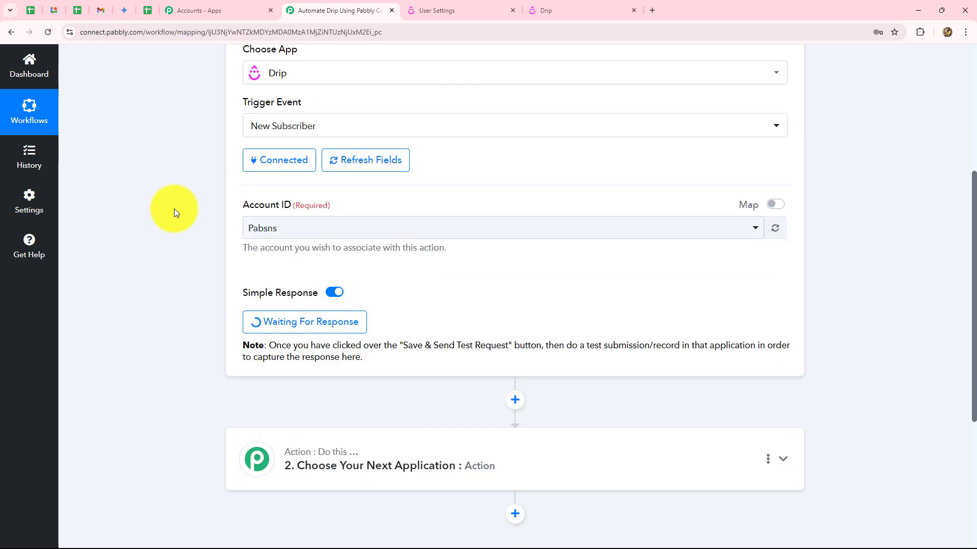
In Drip, list People > Active and choose Create > Add people.
{"action": "left_click", "coordinate": [545, 8]}
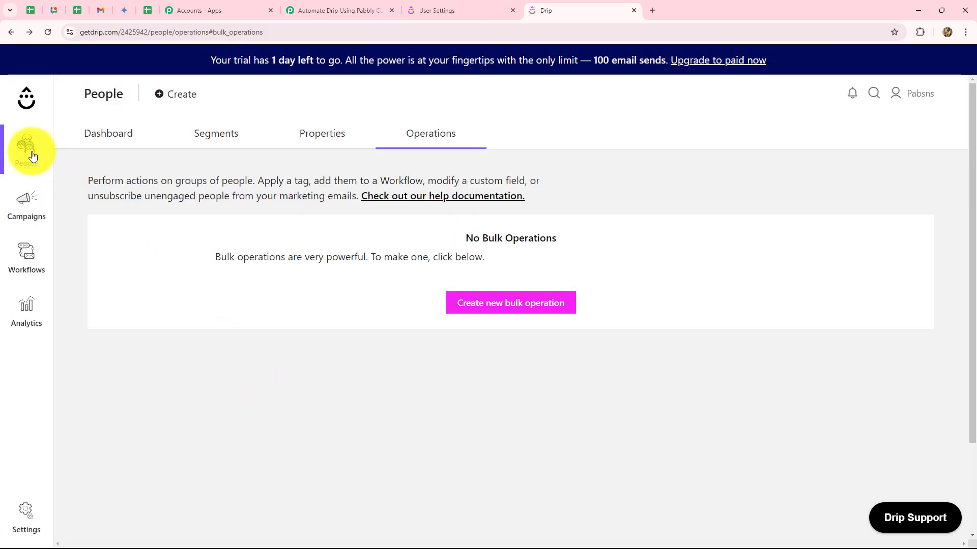
{"action": "mouse_move", "coordinate": [32, 156]}
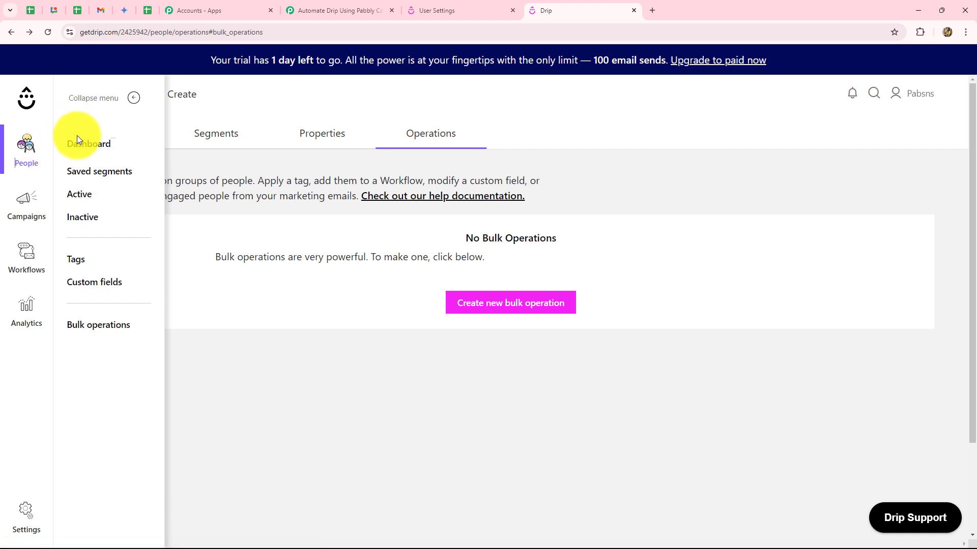
{"action": "left_click", "coordinate": [80, 198]}
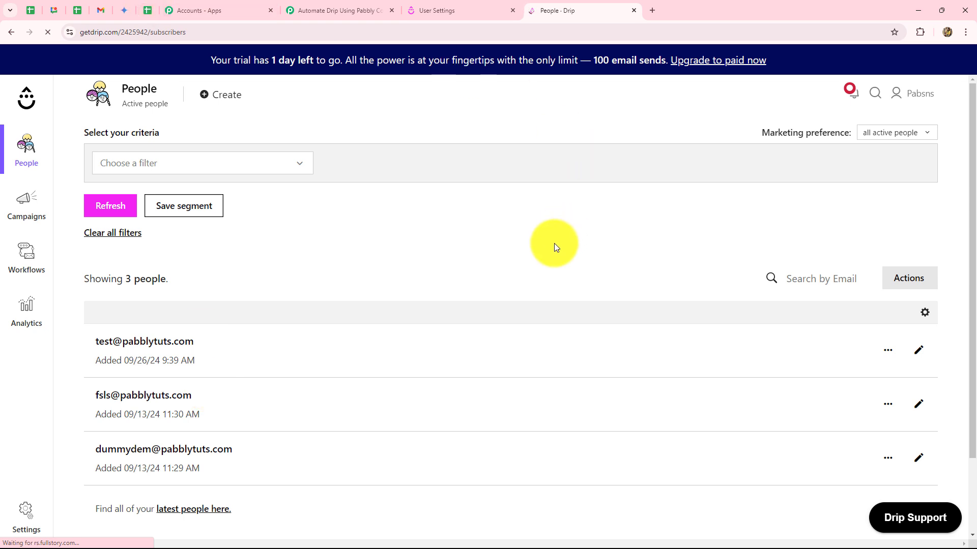
{"action": "left_click", "coordinate": [224, 96]}
{"action": "left_click", "coordinate": [231, 119]}
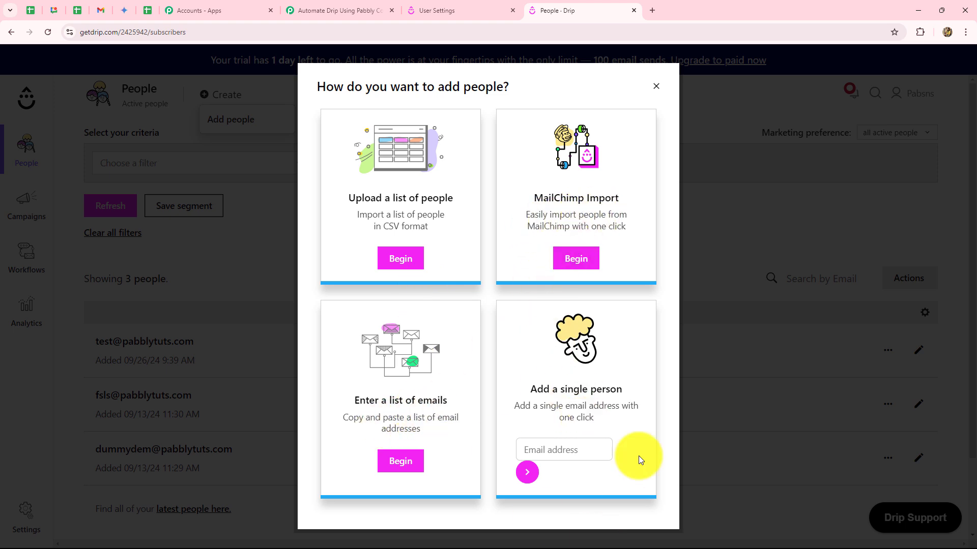
Add a single test subscriber by entering their e-mail address and submitting.
{"action": "left_click", "coordinate": [556, 449]}
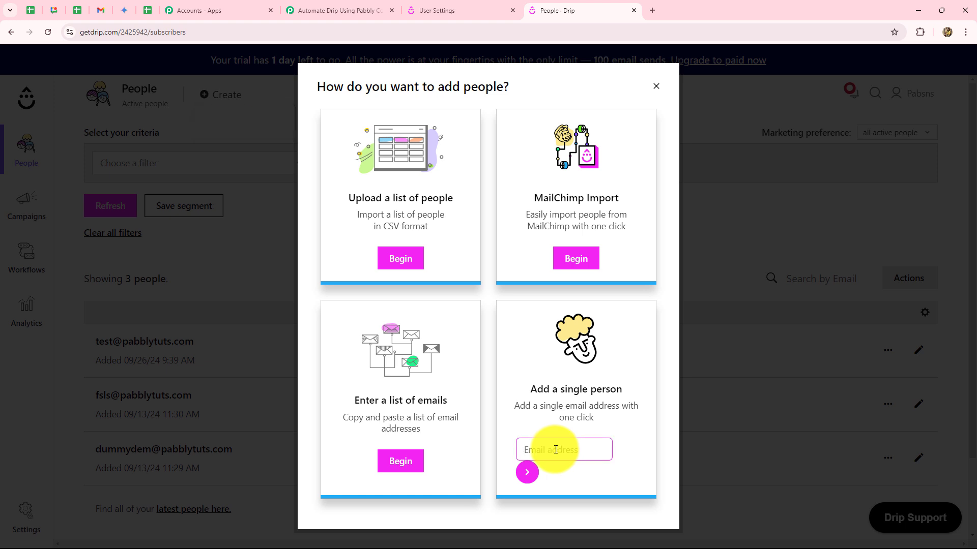
{"action": "left_click", "coordinate": [527, 473]}
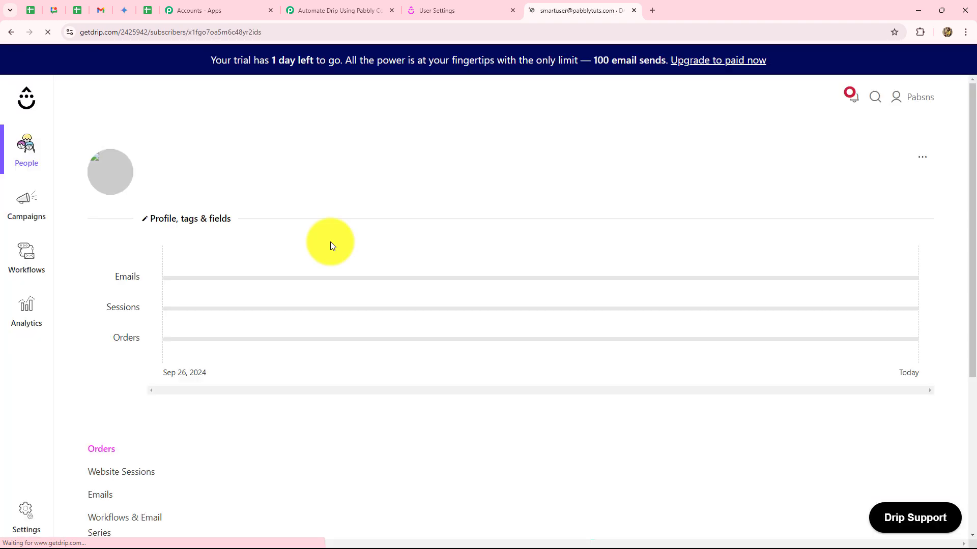
{"action": "scroll", "coordinate": [381, 350], "scroll_direction": "down", "scroll_amount": 5}
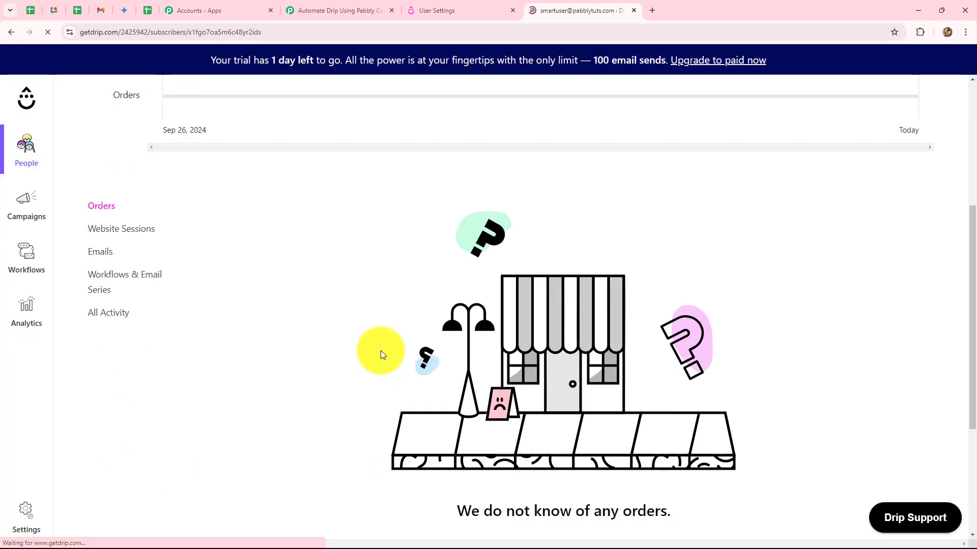
{"action": "scroll", "coordinate": [380, 350], "scroll_direction": "up", "scroll_amount": 5}
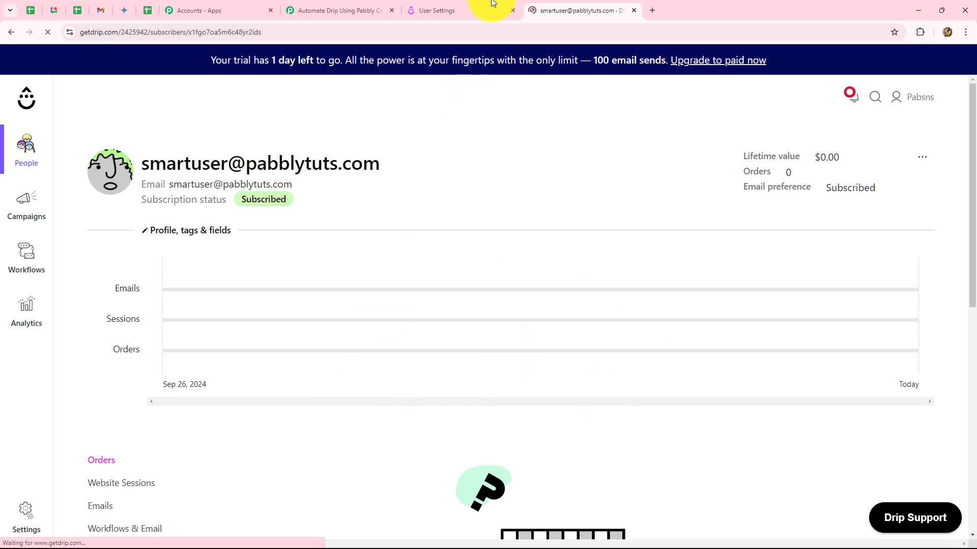
Review the captured Occurred At timestamp, subscriber.created event and active status.
{"action": "left_click", "coordinate": [320, 8]}
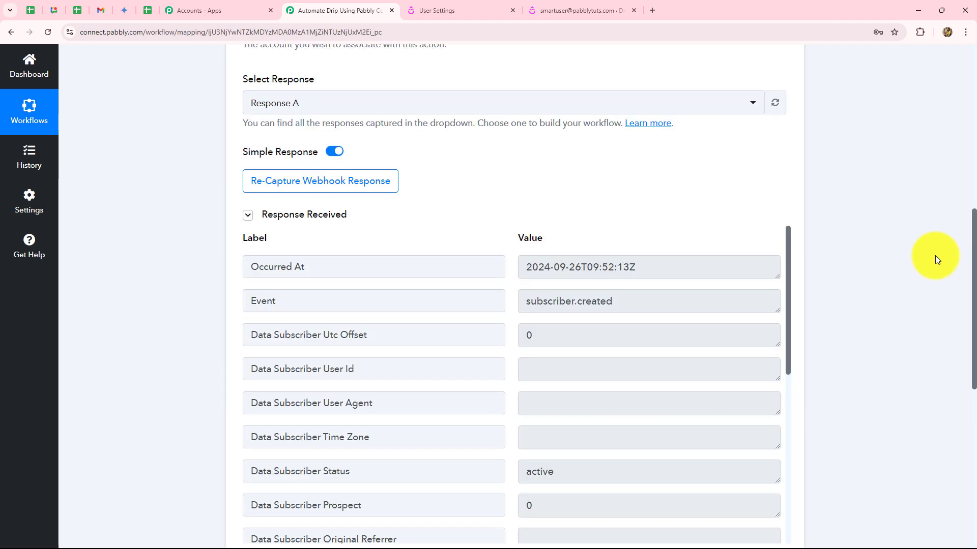
{"action": "scroll", "coordinate": [935, 260], "scroll_direction": "down", "scroll_amount": 3}
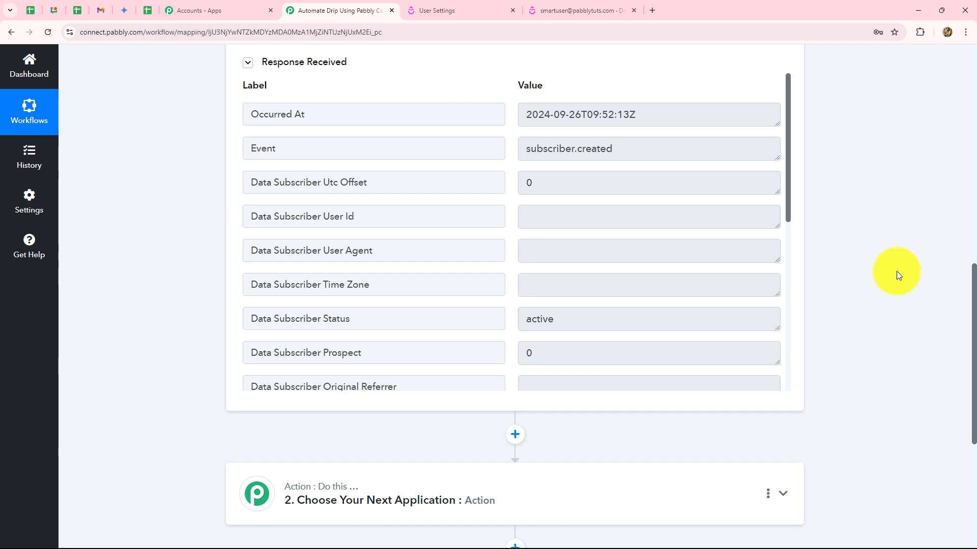
{"action": "left_click_drag", "start_coordinate": [521, 113], "coordinate": [720, 123]}
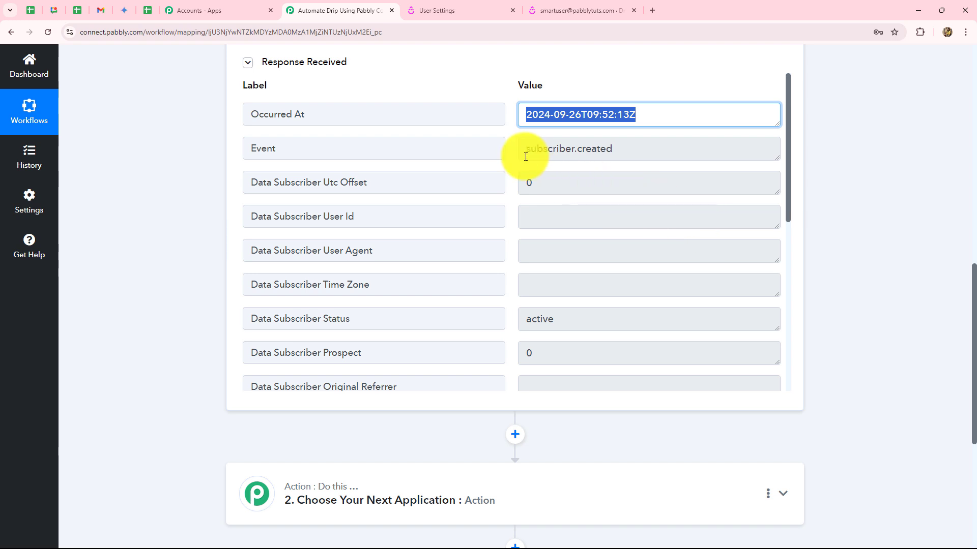
{"action": "left_click_drag", "start_coordinate": [523, 151], "coordinate": [688, 176]}
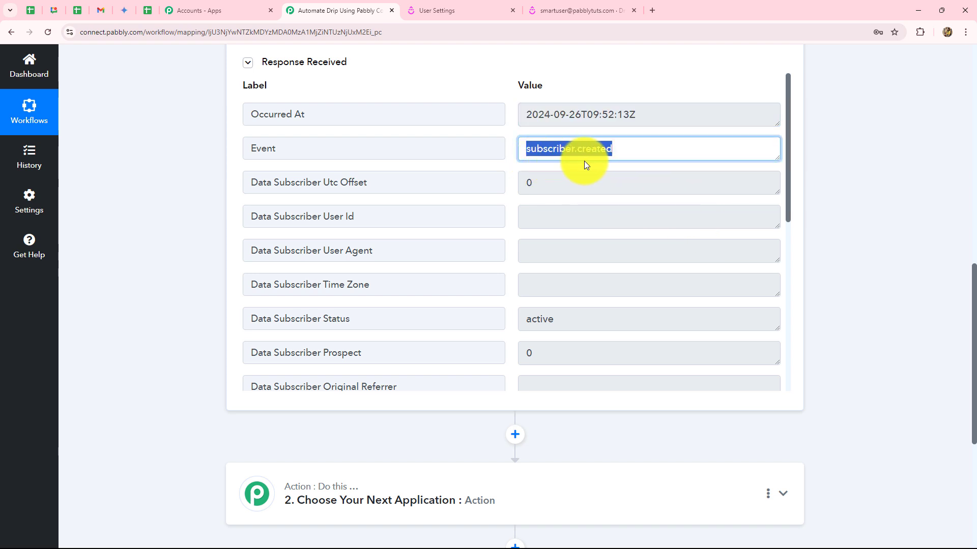
{"action": "scroll", "coordinate": [661, 259], "scroll_direction": "down", "scroll_amount": 2}
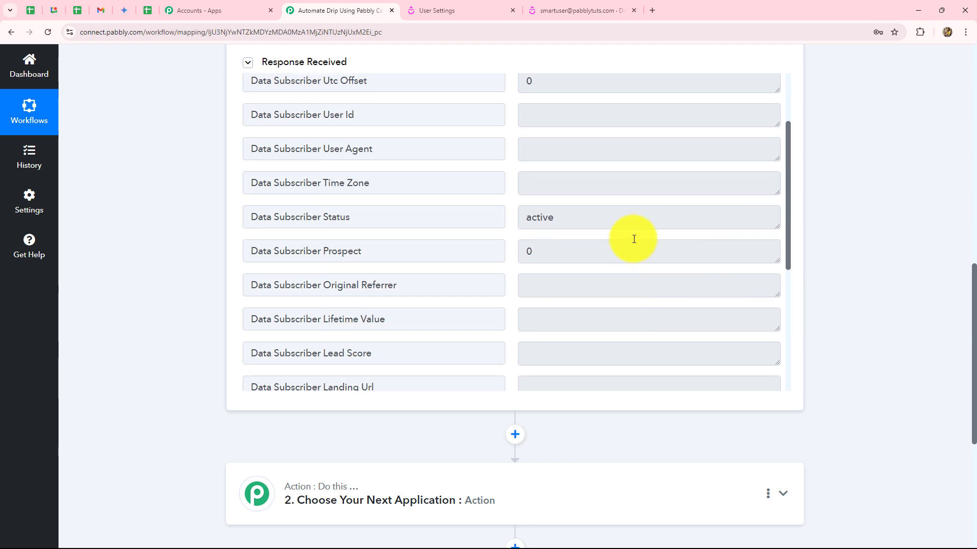
{"action": "left_click", "coordinate": [601, 216]}
{"action": "left_click_drag", "start_coordinate": [600, 216], "coordinate": [529, 239]}
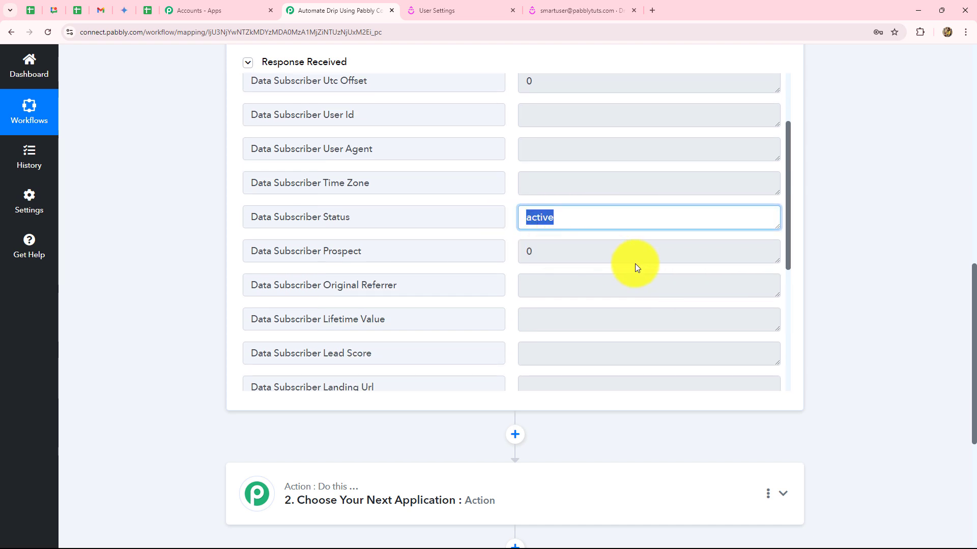
Review the captured subscriber e-mail, subscriber ID and Data Account Id values.
{"action": "scroll", "coordinate": [636, 265], "scroll_direction": "down", "scroll_amount": 4}
{"action": "scroll", "coordinate": [638, 258], "scroll_direction": "down", "scroll_amount": 1}
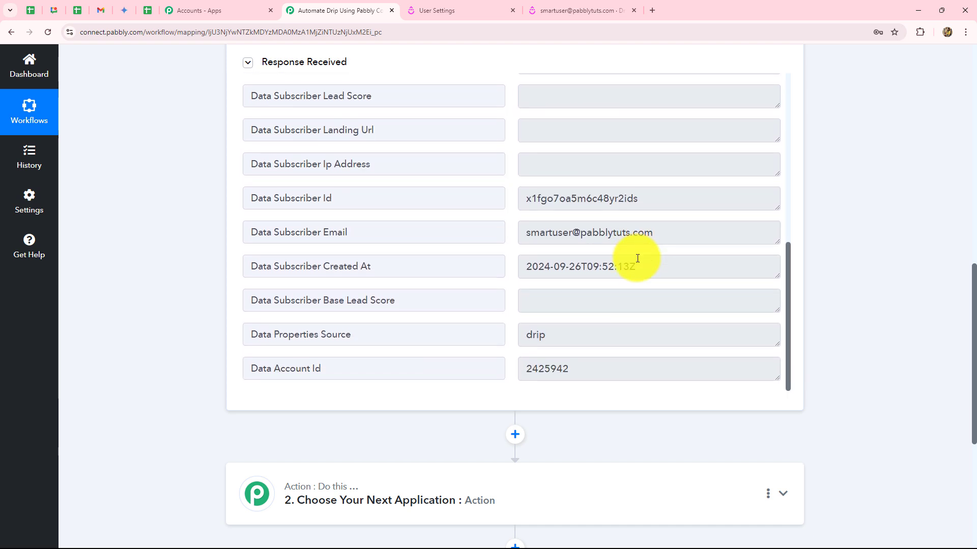
{"action": "left_click_drag", "start_coordinate": [670, 233], "coordinate": [616, 243]}
{"action": "left_click", "coordinate": [510, 234]}
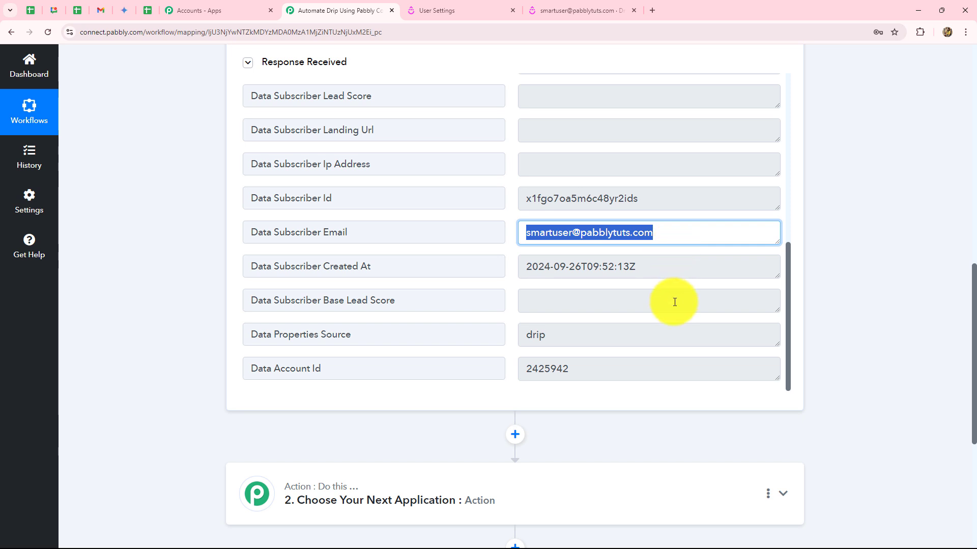
{"action": "left_click_drag", "start_coordinate": [520, 198], "coordinate": [682, 215]}
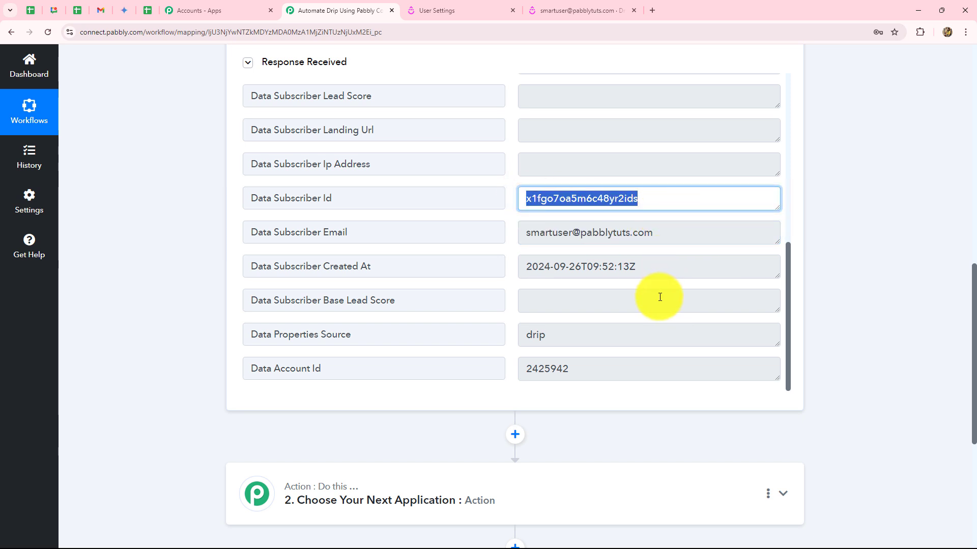
{"action": "scroll", "coordinate": [660, 297], "scroll_direction": "down", "scroll_amount": 4}
{"action": "scroll", "coordinate": [659, 297], "scroll_direction": "up", "scroll_amount": 2}
{"action": "double_click", "coordinate": [557, 269]}
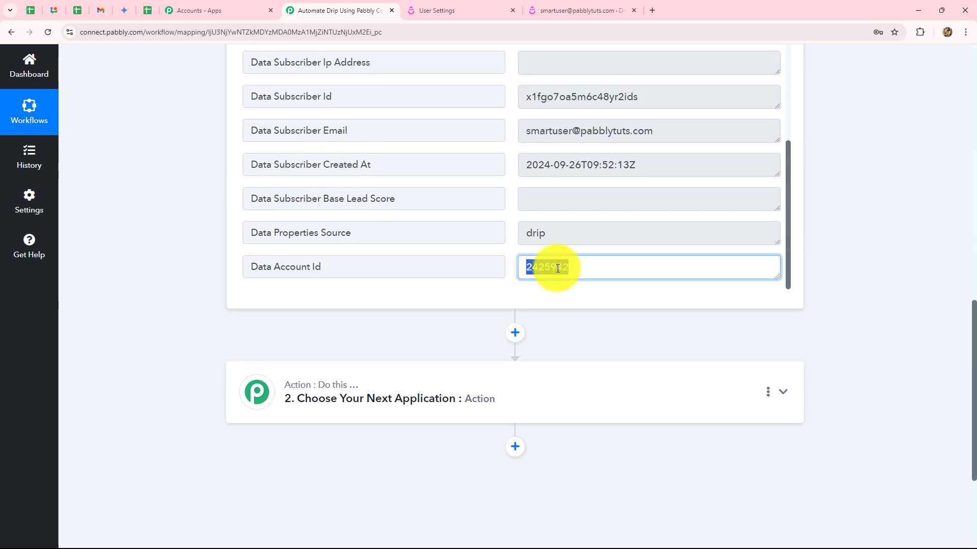
{"action": "scroll", "coordinate": [898, 257], "scroll_direction": "up", "scroll_amount": 12}
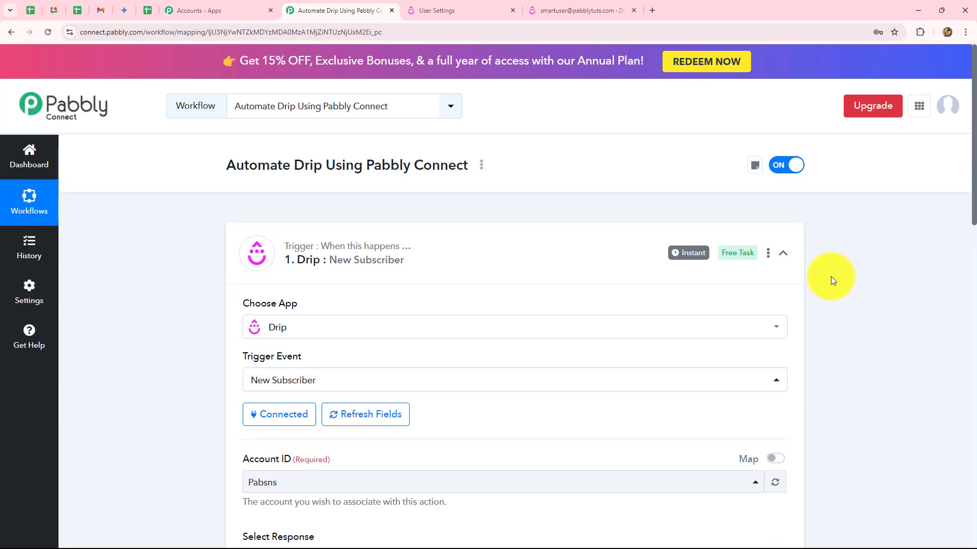
Collapse, re-expand and collapse again the Drip New Subscriber trigger card.
{"action": "left_click", "coordinate": [784, 254]}
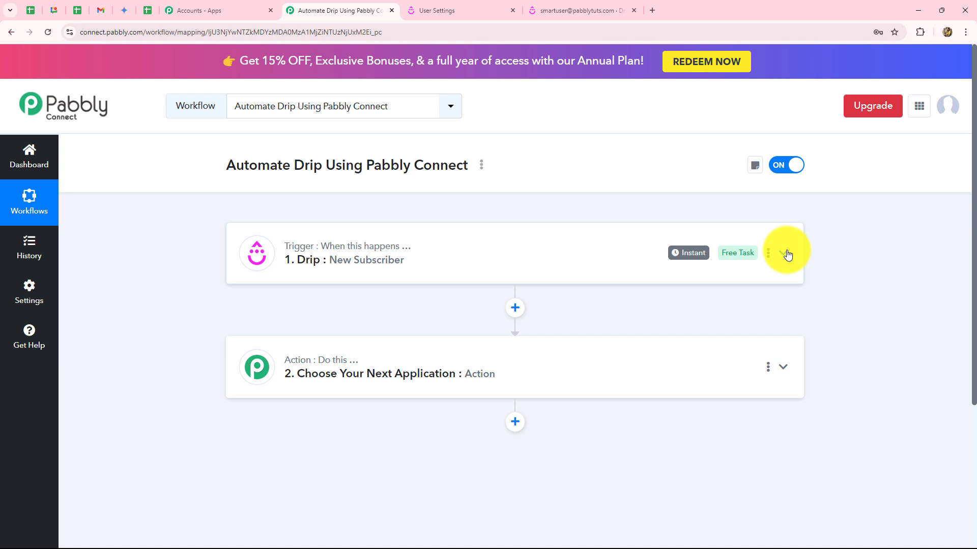
{"action": "left_click", "coordinate": [432, 262]}
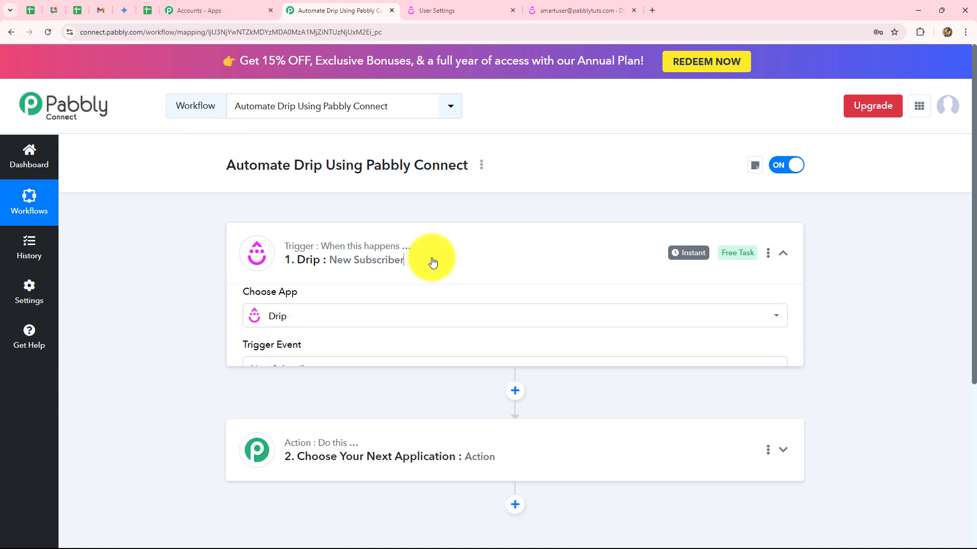
{"action": "scroll", "coordinate": [225, 257], "scroll_direction": "down", "scroll_amount": 5}
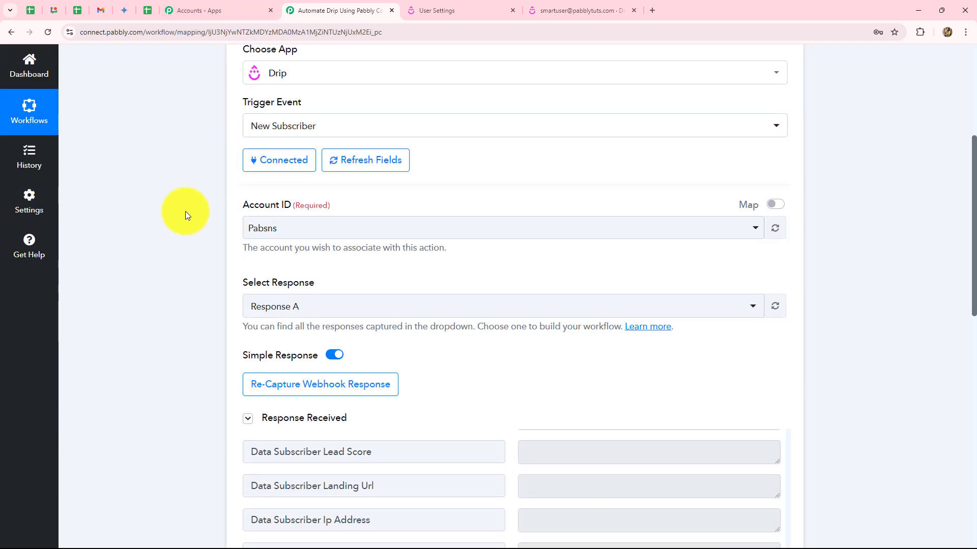
{"action": "scroll", "coordinate": [856, 305], "scroll_direction": "up", "scroll_amount": 5}
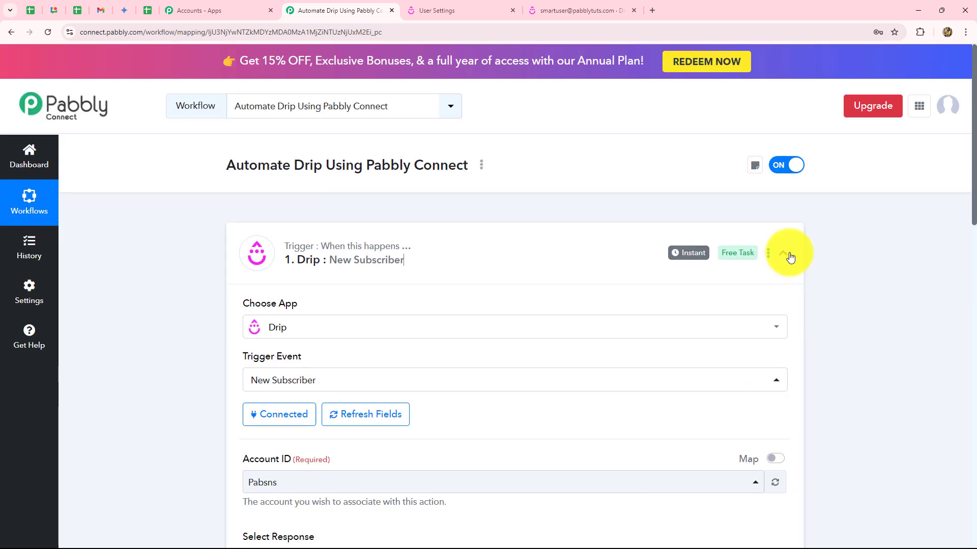
{"action": "left_click", "coordinate": [790, 255]}
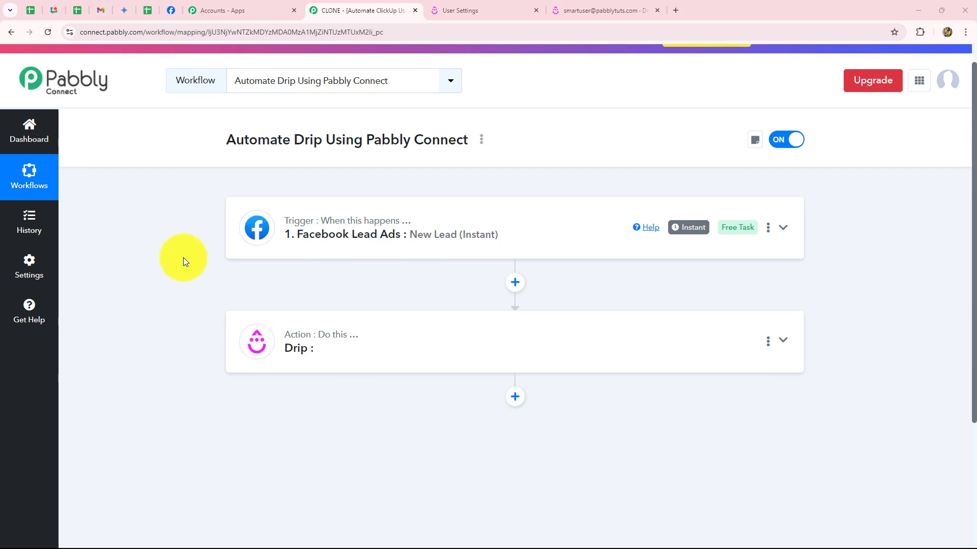
Switch to the Prime Properties Facebook page and scroll through it.
{"action": "left_click", "coordinate": [172, 9]}
{"action": "scroll", "coordinate": [415, 262], "scroll_direction": "down", "scroll_amount": 4}
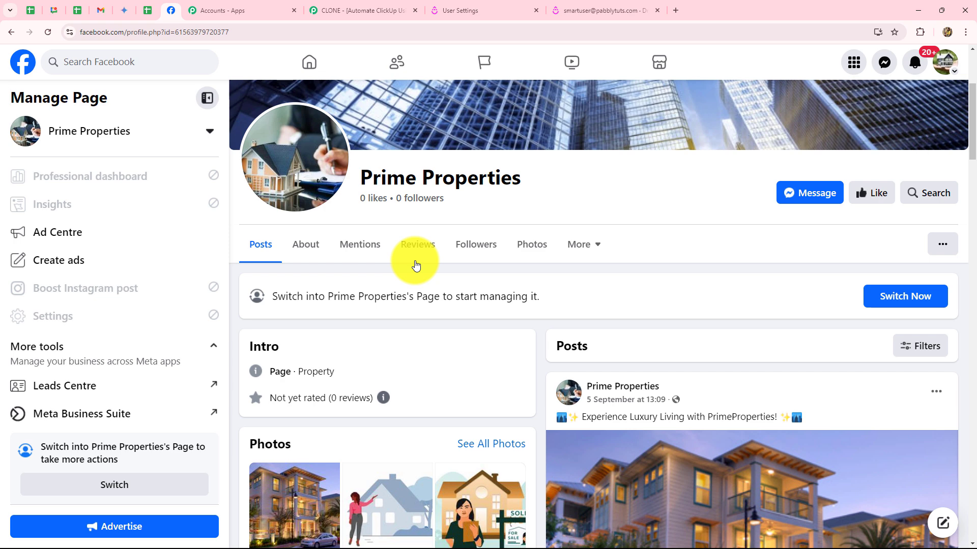
Return to the CLONE Pabbly Connect workflow editor.
{"action": "left_click", "coordinate": [359, 10]}
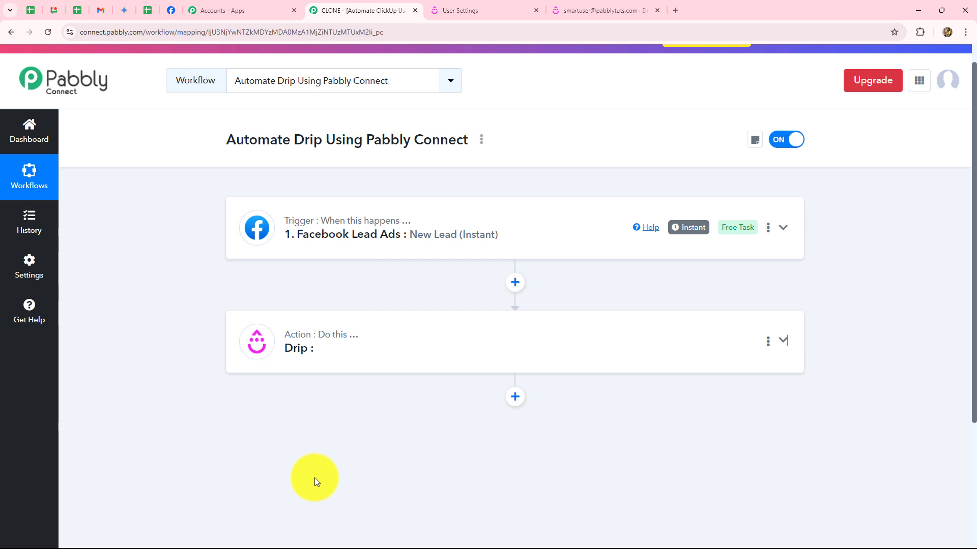
Expand the Facebook Lead Ads trigger and show its Response Received lead data.
{"action": "scroll", "coordinate": [316, 478], "scroll_direction": "down", "scroll_amount": 1}
{"action": "left_click", "coordinate": [451, 159]}
{"action": "scroll", "coordinate": [865, 250], "scroll_direction": "down", "scroll_amount": 7}
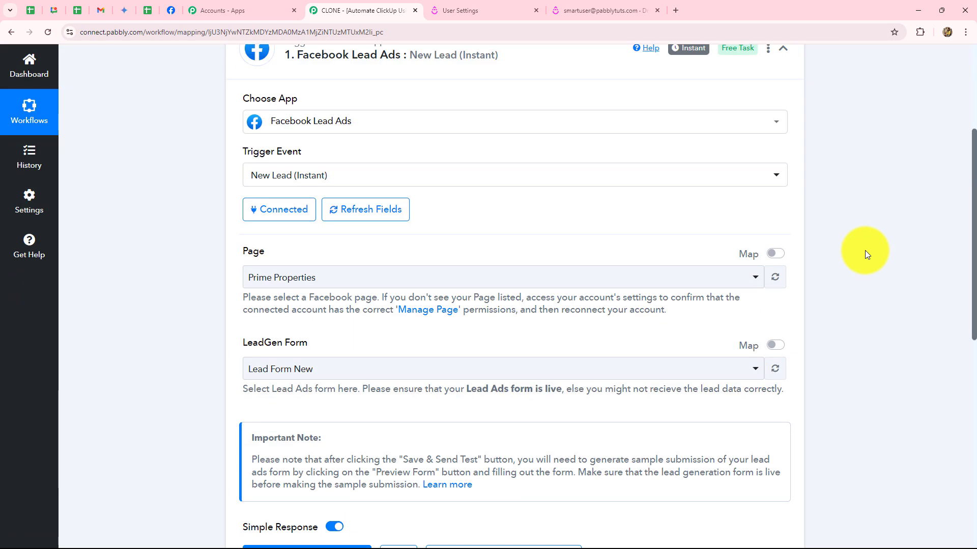
{"action": "scroll", "coordinate": [865, 251], "scroll_direction": "down", "scroll_amount": 2}
{"action": "left_click", "coordinate": [319, 226]}
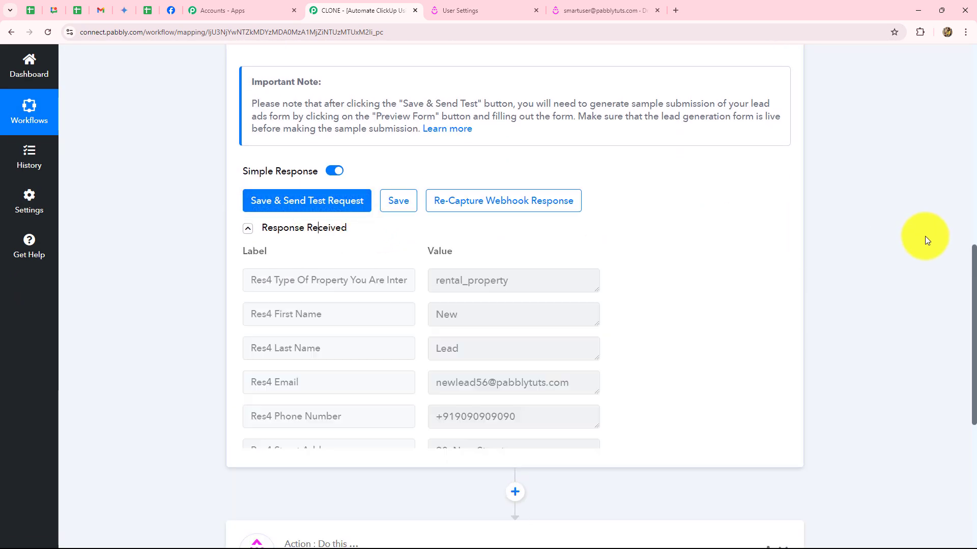
{"action": "scroll", "coordinate": [926, 237], "scroll_direction": "down", "scroll_amount": 2}
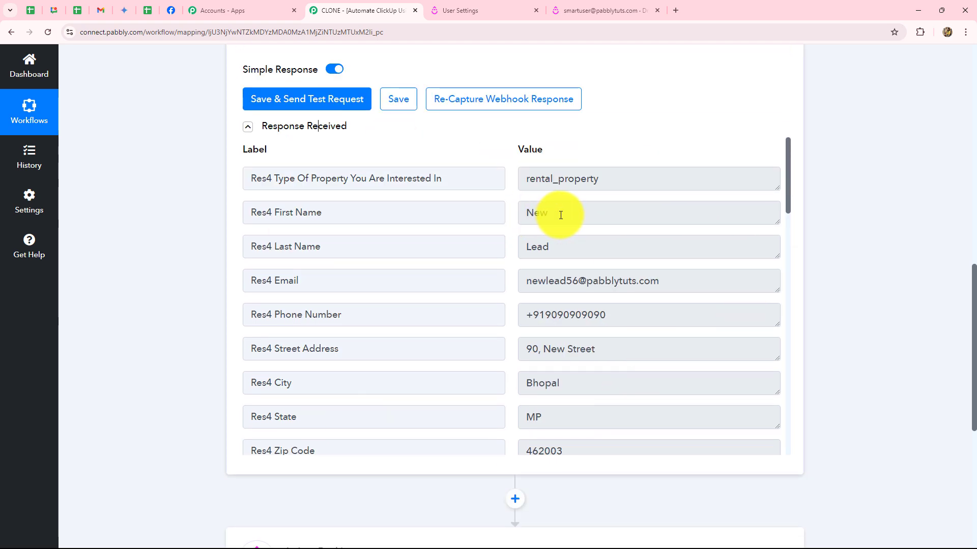
Highlight the captured lead values: property type rental_property, first name, email and phone.
{"action": "left_click", "coordinate": [612, 177]}
{"action": "left_click", "coordinate": [498, 179]}
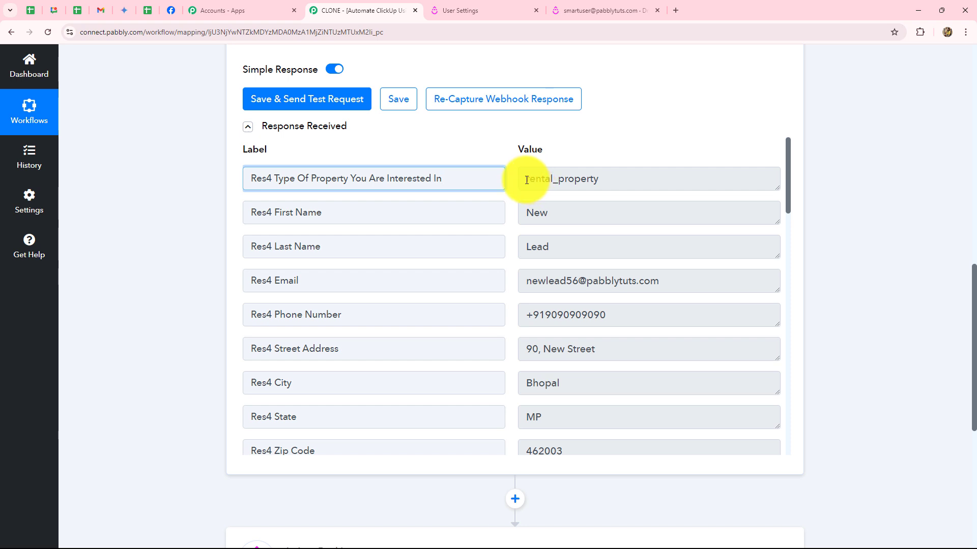
{"action": "left_click_drag", "start_coordinate": [527, 180], "coordinate": [556, 246]}
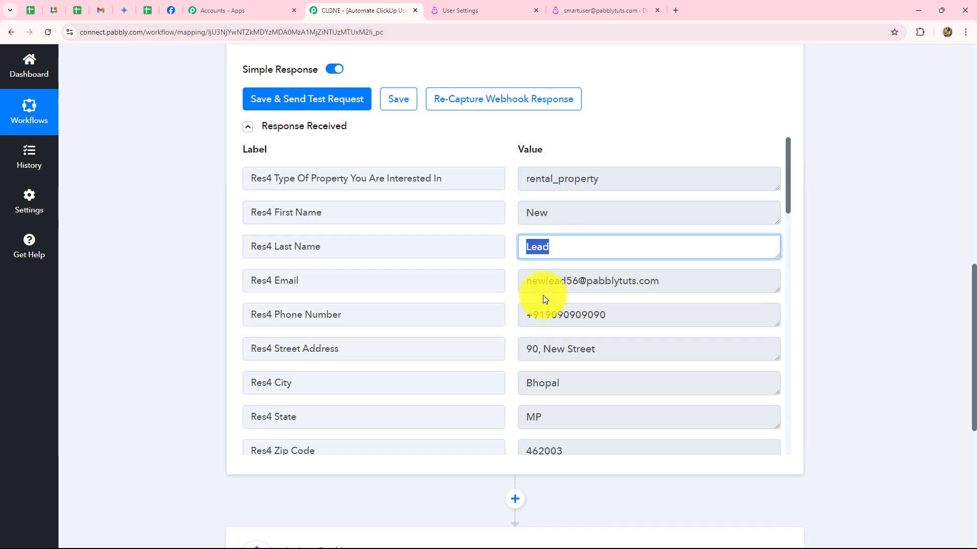
{"action": "left_click_drag", "start_coordinate": [517, 276], "coordinate": [658, 340]}
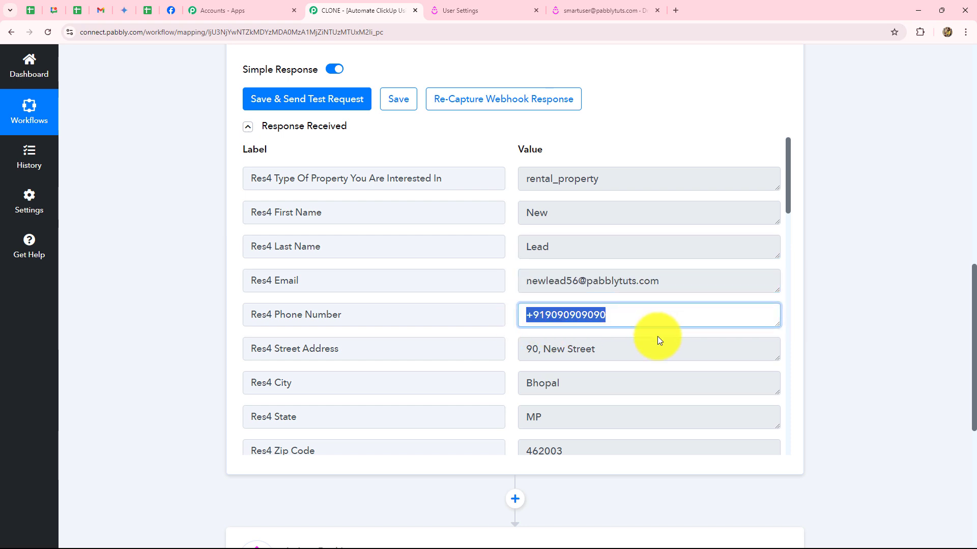
{"action": "scroll", "coordinate": [657, 336], "scroll_direction": "down", "scroll_amount": 5}
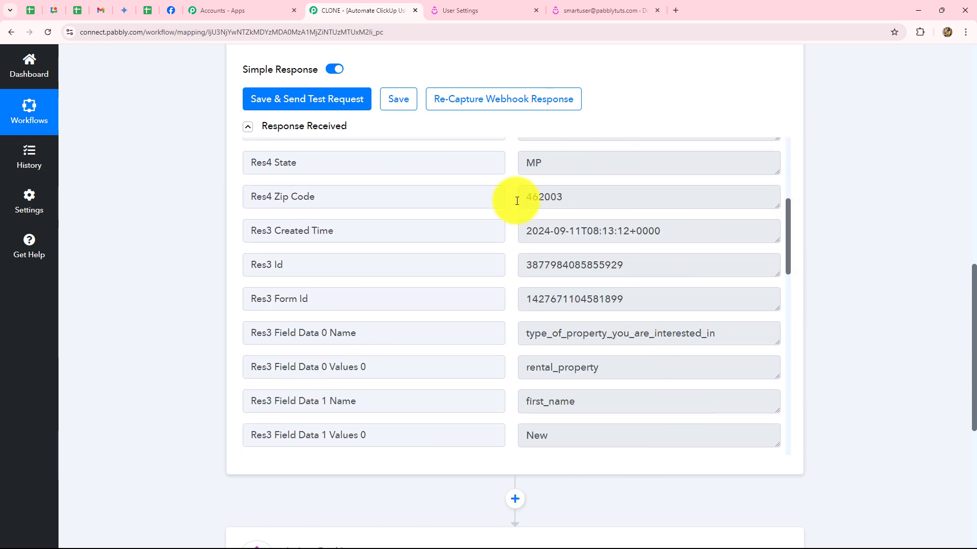
{"action": "scroll", "coordinate": [625, 362], "scroll_direction": "up", "scroll_amount": 5}
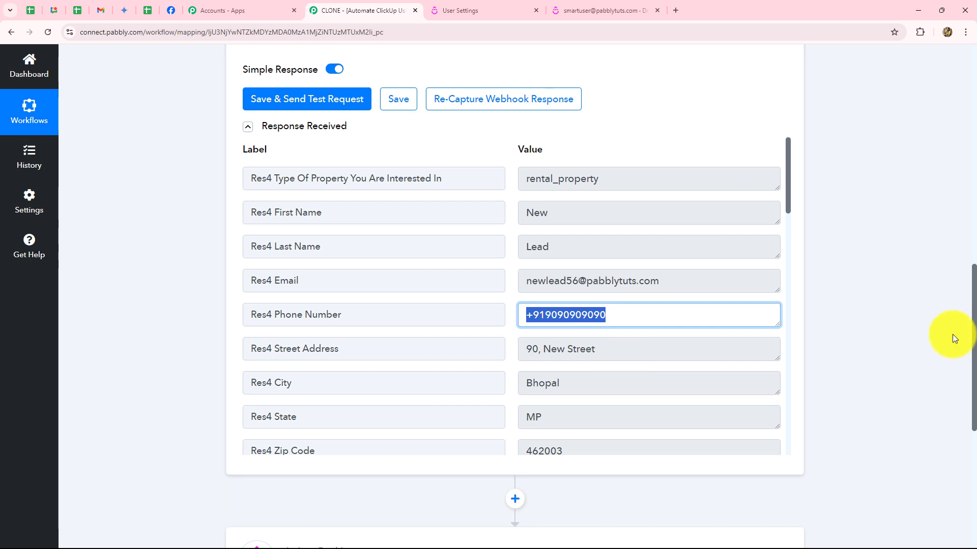
{"action": "scroll", "coordinate": [895, 335], "scroll_direction": "down", "scroll_amount": 5}
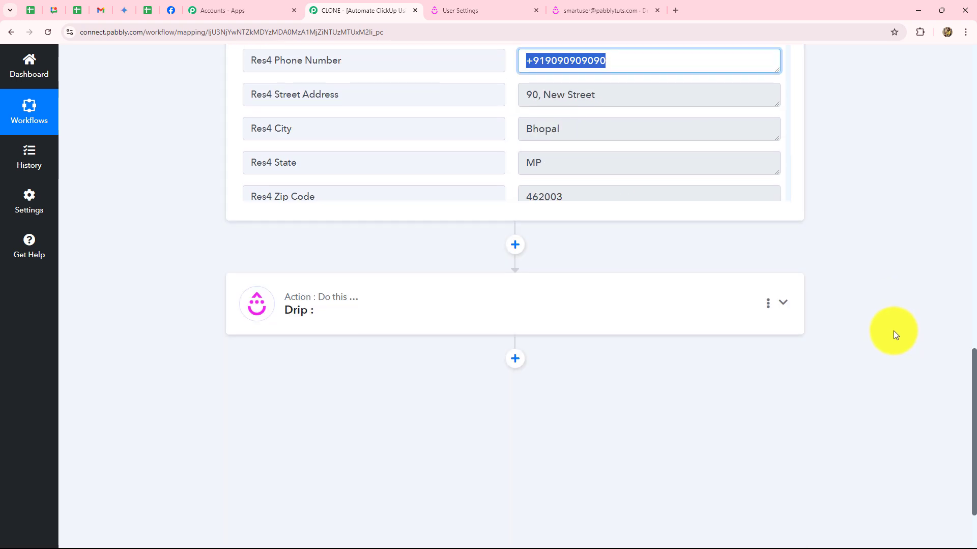
Set the Drip action event to Create or Update Subscriber.
{"action": "left_click", "coordinate": [374, 312]}
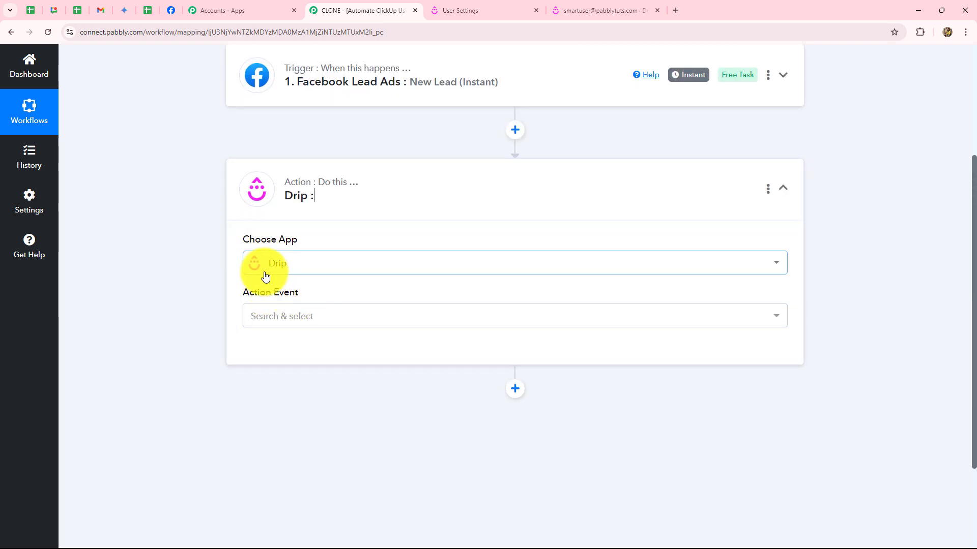
{"action": "left_click", "coordinate": [272, 316]}
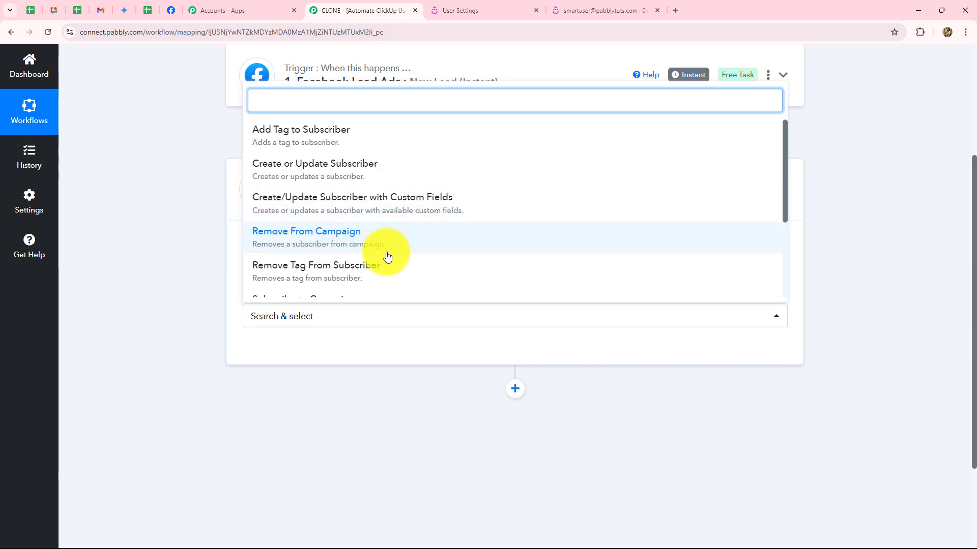
{"action": "scroll", "coordinate": [388, 256], "scroll_direction": "down", "scroll_amount": 5}
{"action": "scroll", "coordinate": [387, 257], "scroll_direction": "up", "scroll_amount": 5}
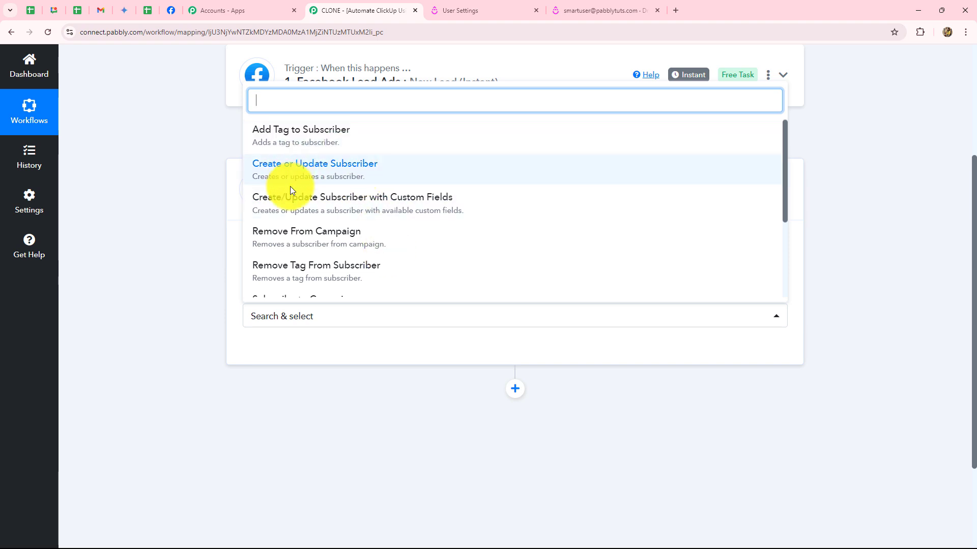
{"action": "left_click", "coordinate": [327, 174]}
Connect the Drip action through the existing Drip #2 connection and save it.
{"action": "left_click", "coordinate": [280, 356]}
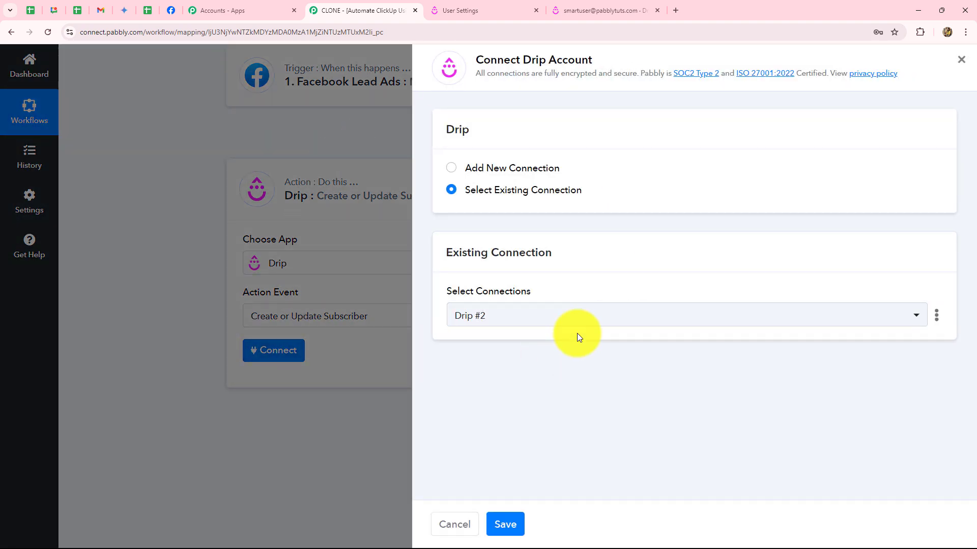
{"action": "left_click", "coordinate": [451, 170]}
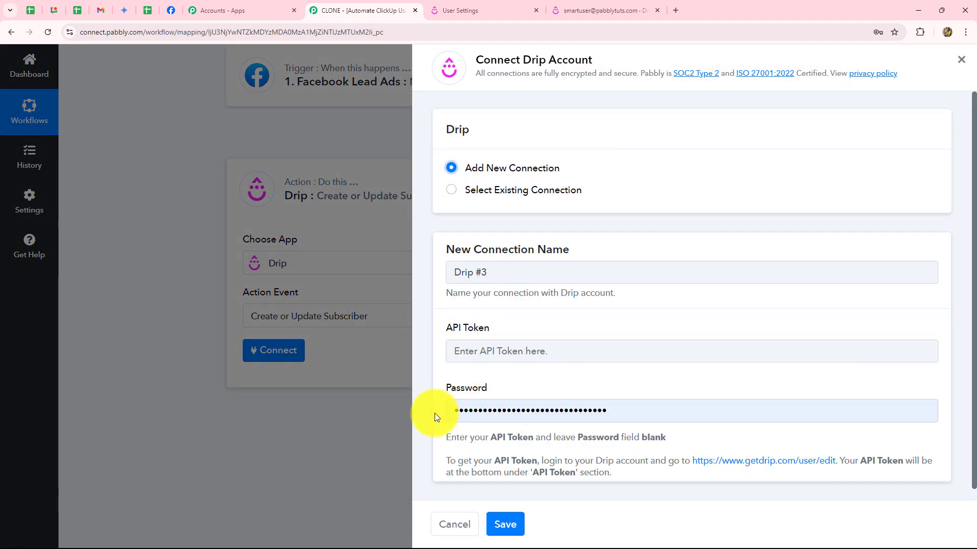
{"action": "left_click", "coordinate": [452, 193]}
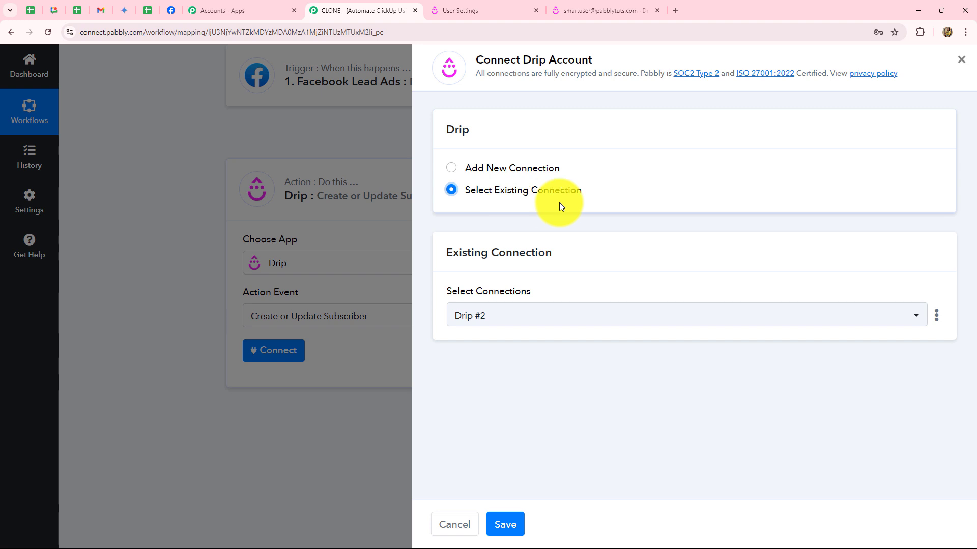
{"action": "left_click", "coordinate": [502, 524]}
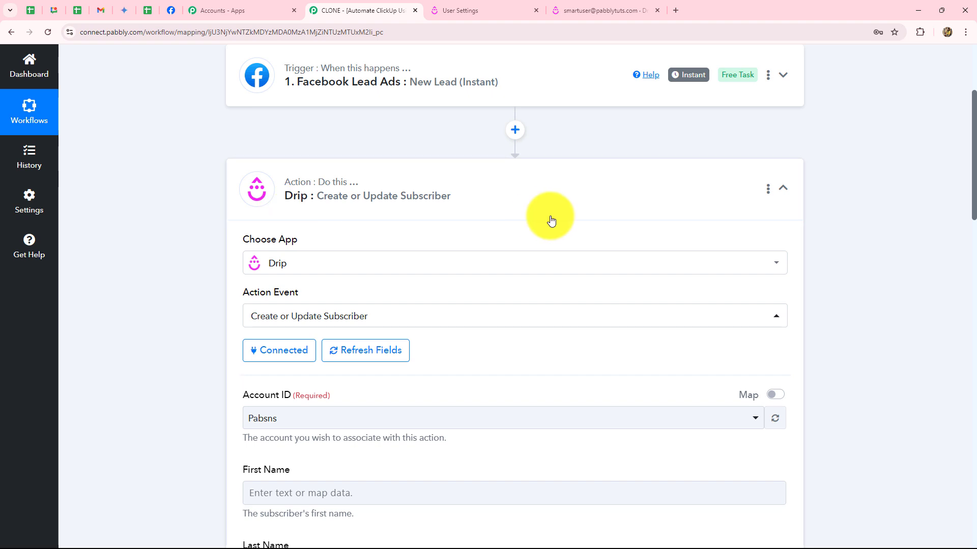
{"action": "scroll", "coordinate": [551, 220], "scroll_direction": "down", "scroll_amount": 12}
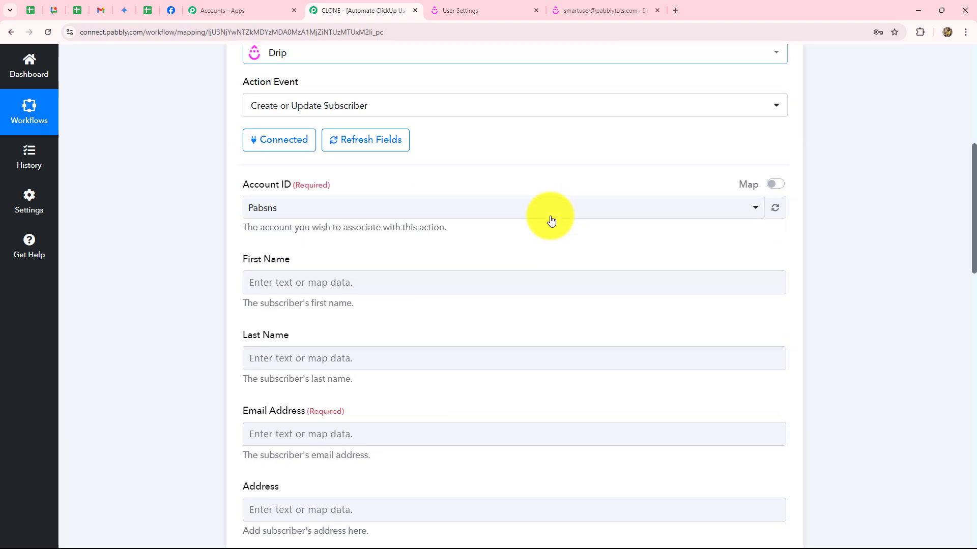
{"action": "scroll", "coordinate": [551, 220], "scroll_direction": "up", "scroll_amount": 9}
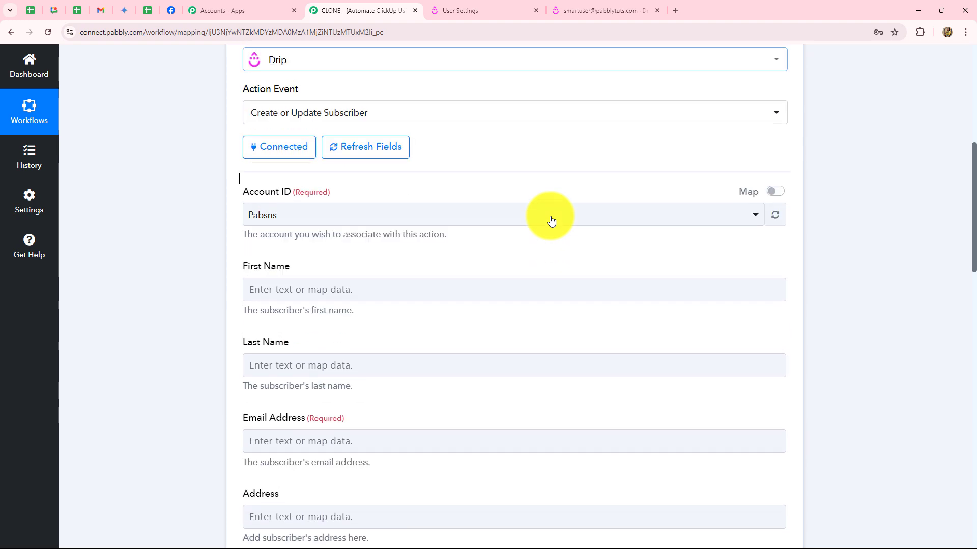
{"action": "scroll", "coordinate": [491, 269], "scroll_direction": "down", "scroll_amount": 3}
{"action": "scroll", "coordinate": [491, 271], "scroll_direction": "down", "scroll_amount": 1}
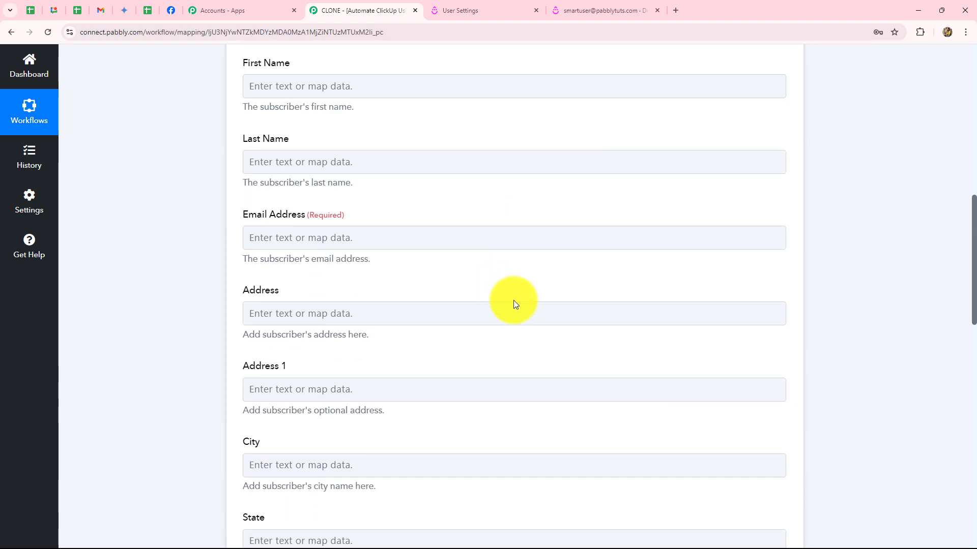
{"action": "scroll", "coordinate": [513, 301], "scroll_direction": "up", "scroll_amount": 3}
{"action": "scroll", "coordinate": [514, 301], "scroll_direction": "down", "scroll_amount": 2}
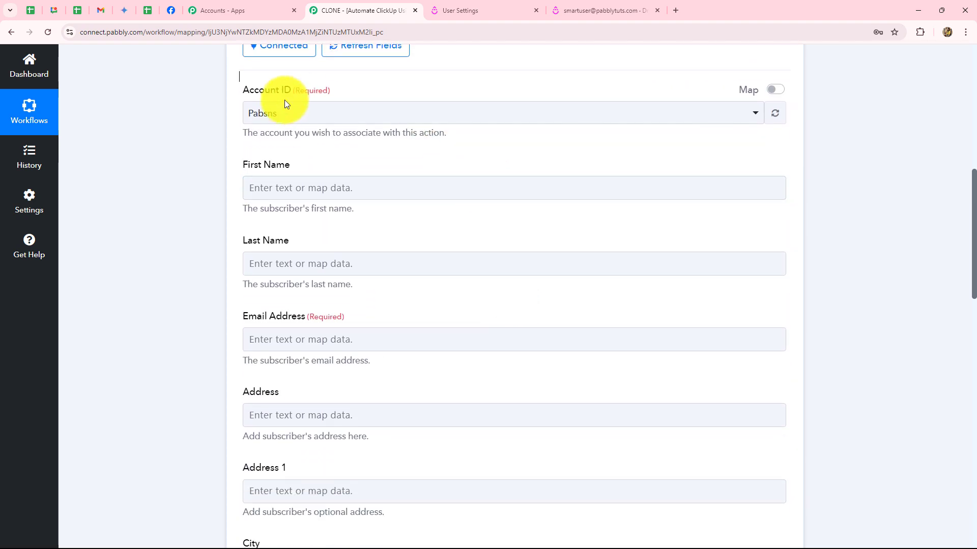
{"action": "left_click", "coordinate": [299, 117]}
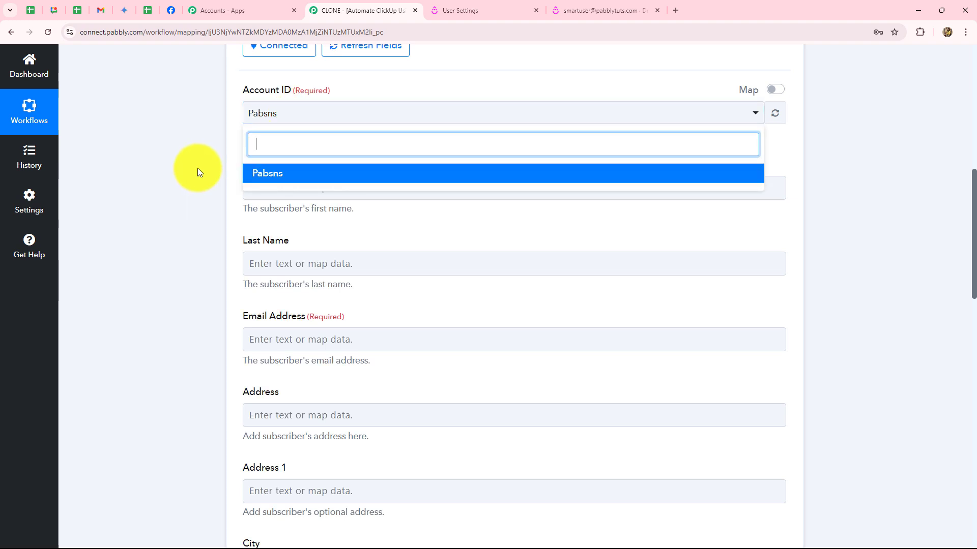
{"action": "left_click", "coordinate": [198, 168]}
{"action": "scroll", "coordinate": [197, 168], "scroll_direction": "down", "scroll_amount": 2}
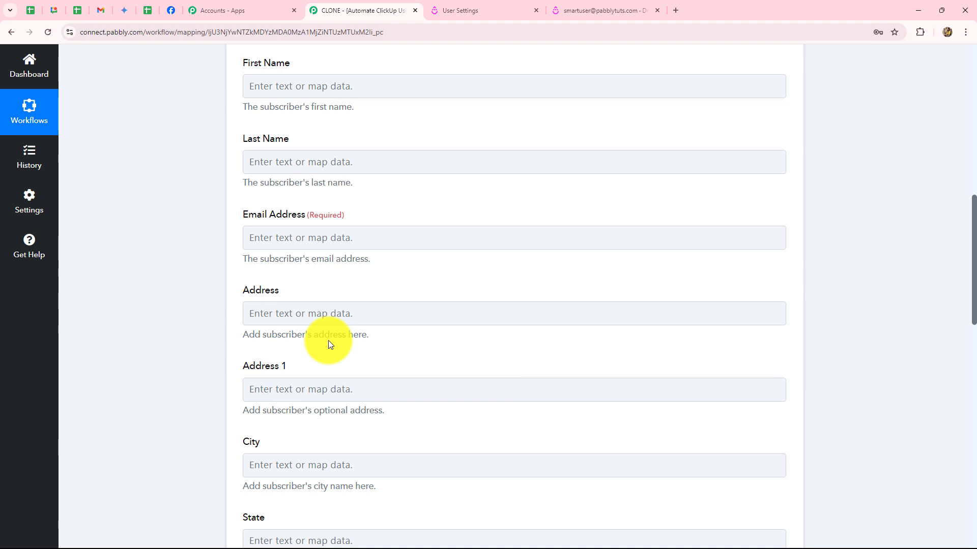
{"action": "scroll", "coordinate": [209, 245], "scroll_direction": "up", "scroll_amount": 1}
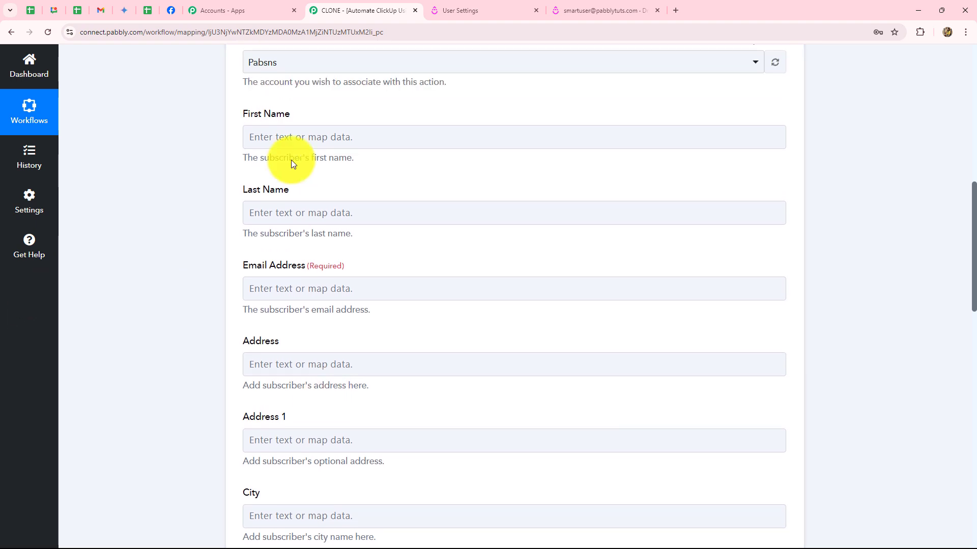
{"action": "left_click", "coordinate": [429, 133]}
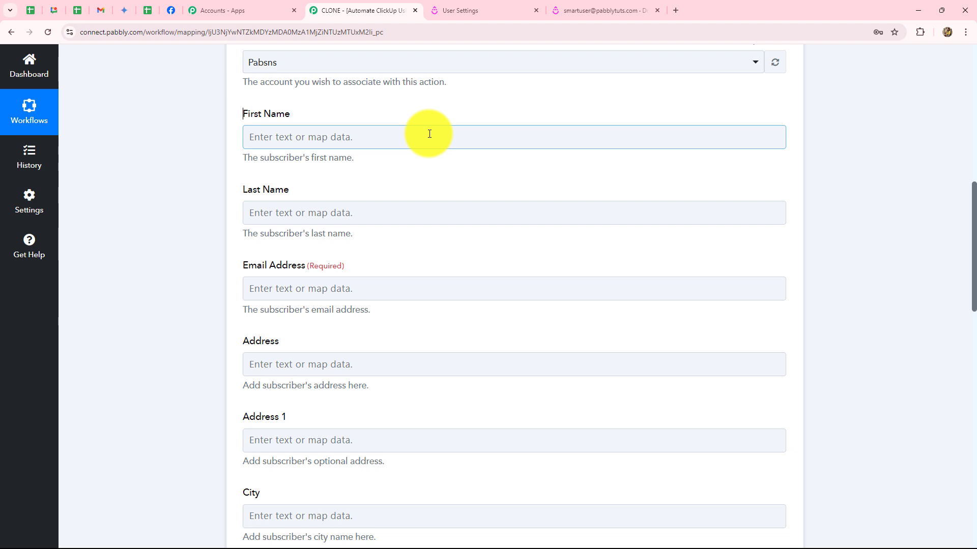
Map First Name and Last Name to the lead's Res4 First Name and Res4 Last Name.
{"action": "left_click", "coordinate": [430, 134]}
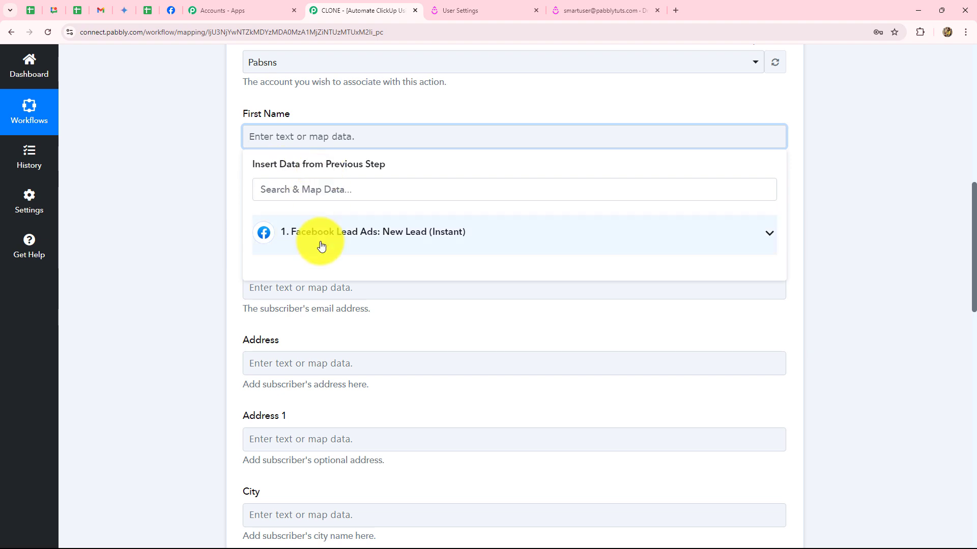
{"action": "left_click", "coordinate": [385, 236]}
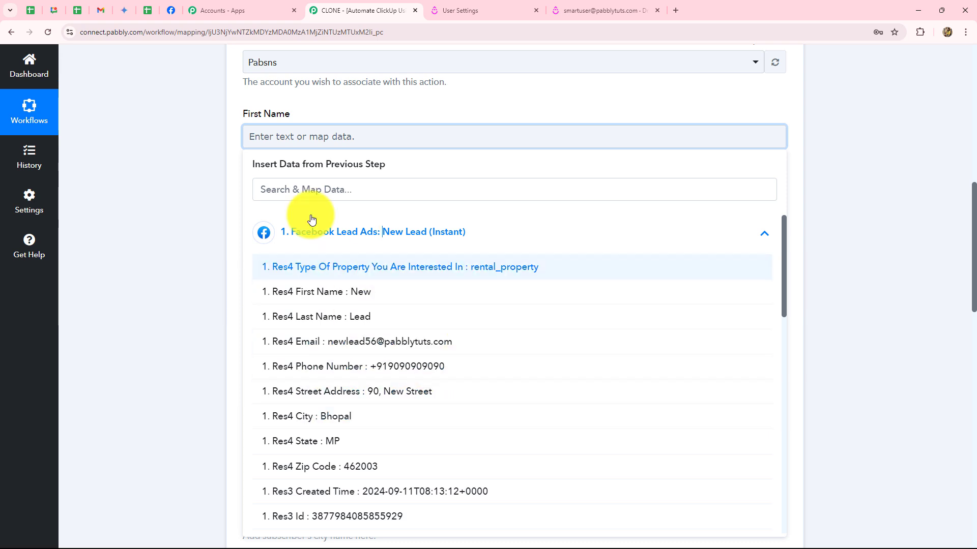
{"action": "left_click", "coordinate": [365, 295]}
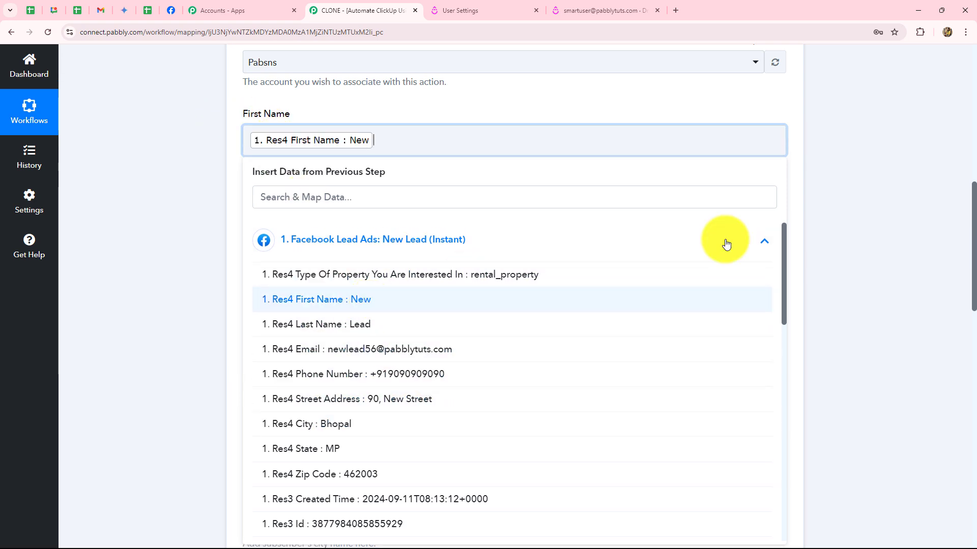
{"action": "left_click", "coordinate": [913, 220]}
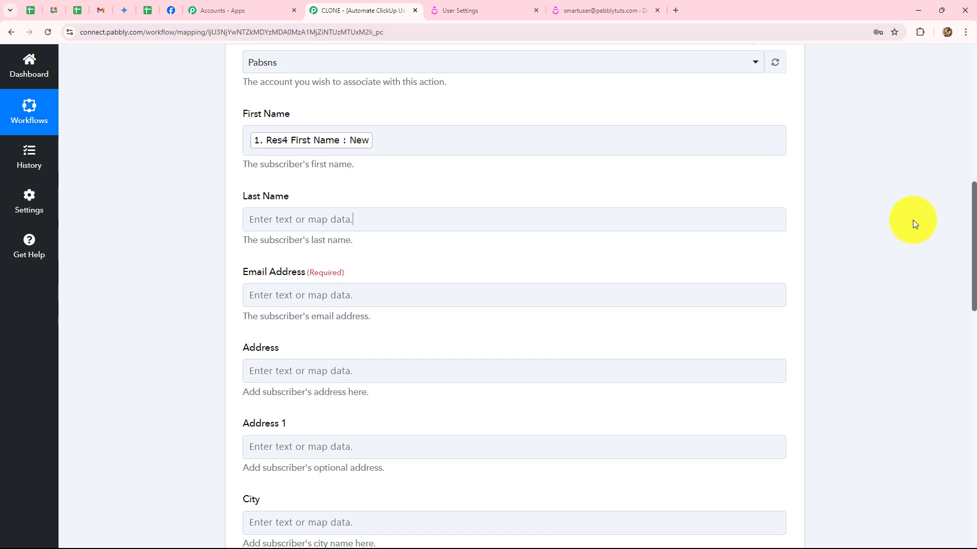
{"action": "left_click", "coordinate": [628, 227]}
{"action": "left_click", "coordinate": [292, 221]}
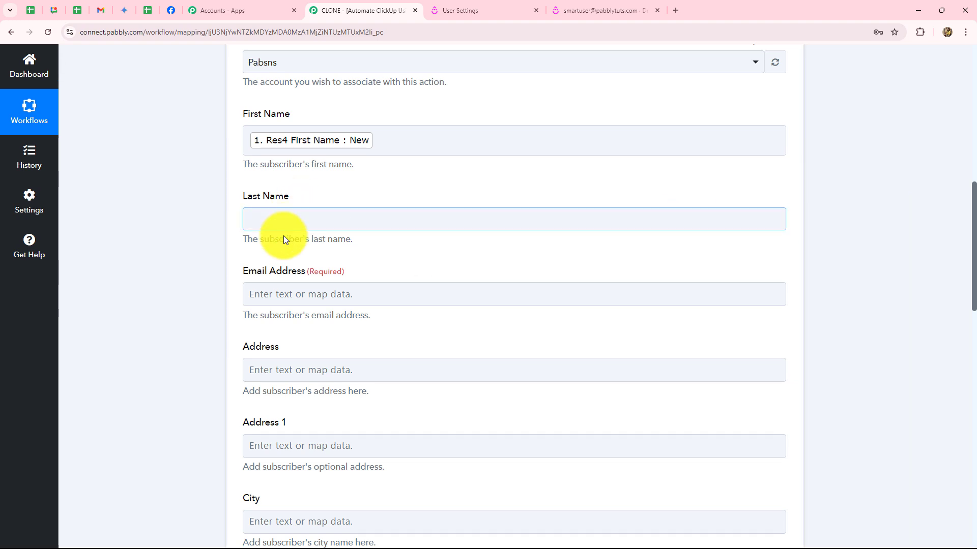
{"action": "left_click", "coordinate": [288, 323]}
{"action": "left_click", "coordinate": [331, 399]}
Map Email Address to the Facebook lead's Res4 Email field.
{"action": "left_click", "coordinate": [178, 304]}
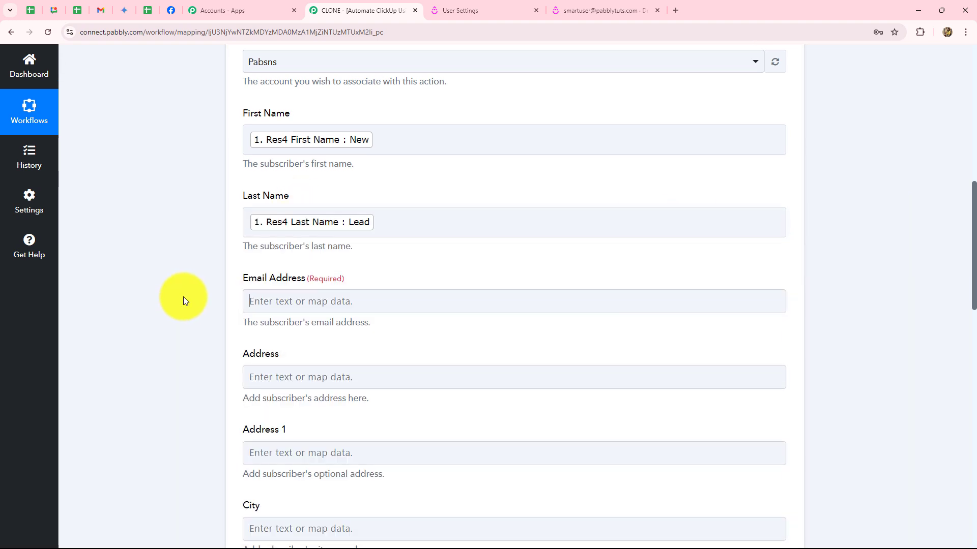
{"action": "scroll", "coordinate": [183, 297], "scroll_direction": "down", "scroll_amount": 3}
{"action": "left_click", "coordinate": [310, 149]}
{"action": "left_click", "coordinate": [332, 244]}
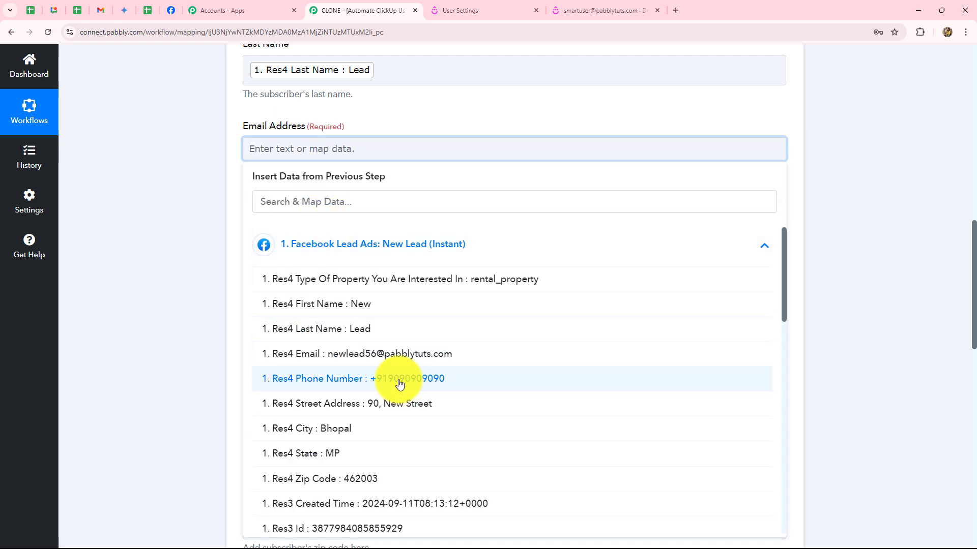
{"action": "left_click", "coordinate": [391, 352]}
{"action": "left_click", "coordinate": [201, 259]}
{"action": "left_click", "coordinate": [326, 224]}
{"action": "scroll", "coordinate": [326, 222], "scroll_direction": "down", "scroll_amount": 2}
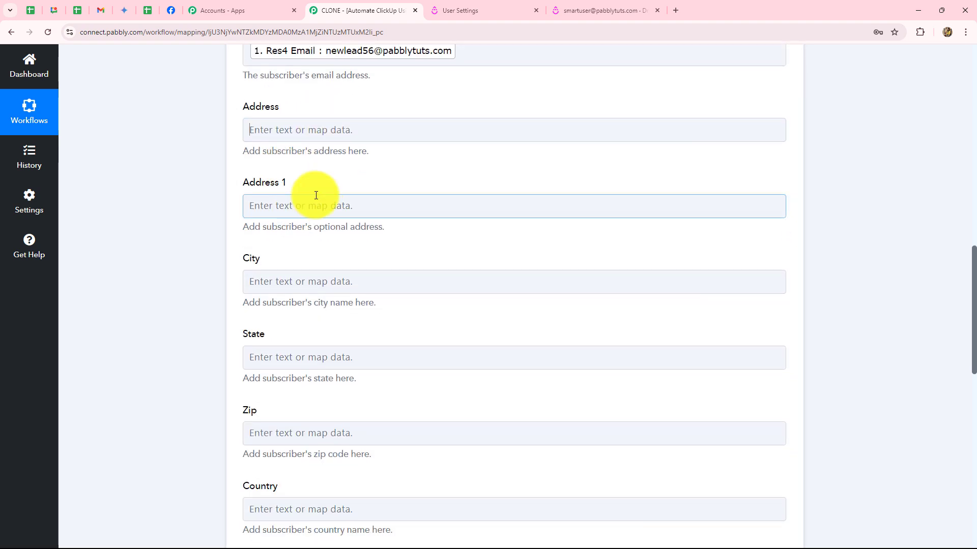
{"action": "scroll", "coordinate": [312, 238], "scroll_direction": "down", "scroll_amount": 7}
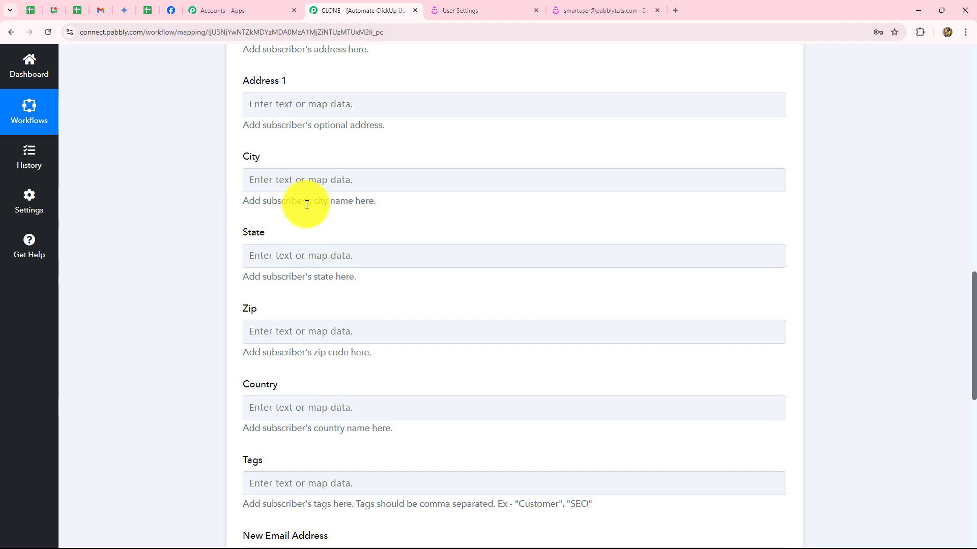
{"action": "scroll", "coordinate": [308, 208], "scroll_direction": "down", "scroll_amount": 4}
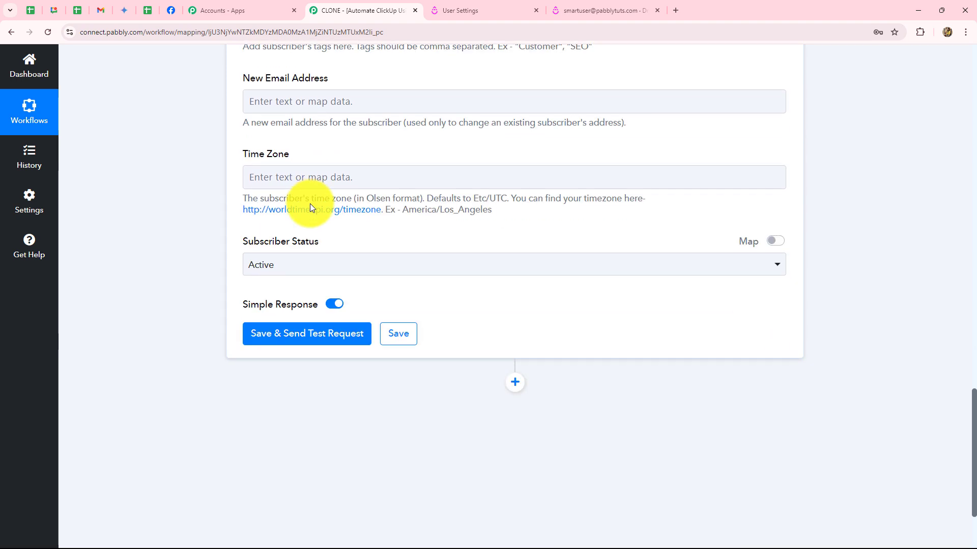
Save and test the Drip action, checking the returned subscriber status is active.
{"action": "left_click", "coordinate": [291, 334]}
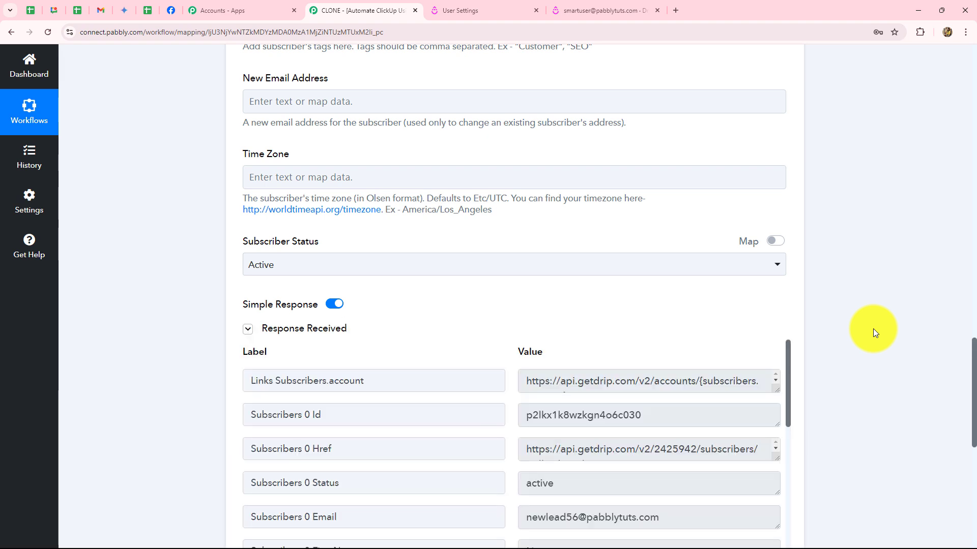
{"action": "scroll", "coordinate": [872, 331], "scroll_direction": "down", "scroll_amount": 4}
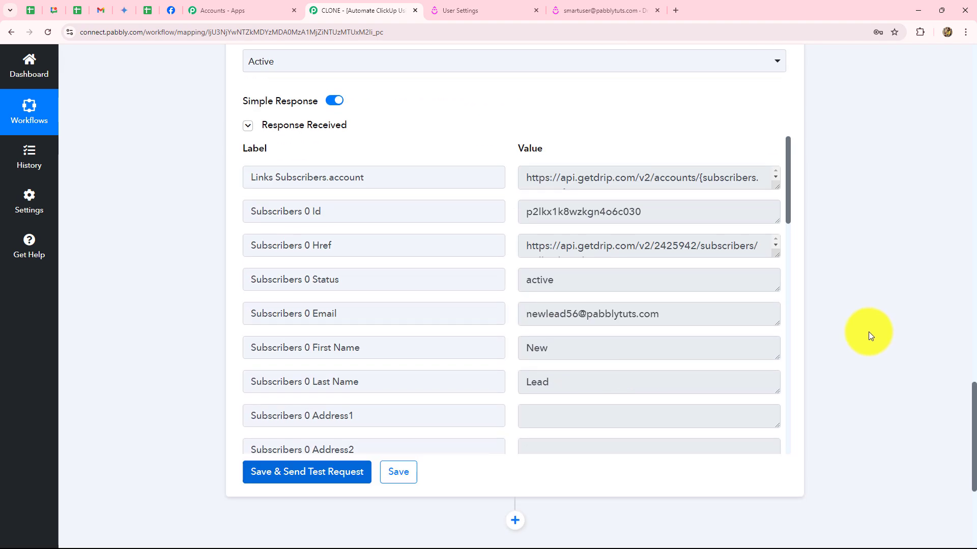
{"action": "scroll", "coordinate": [313, 140], "scroll_direction": "up", "scroll_amount": 2}
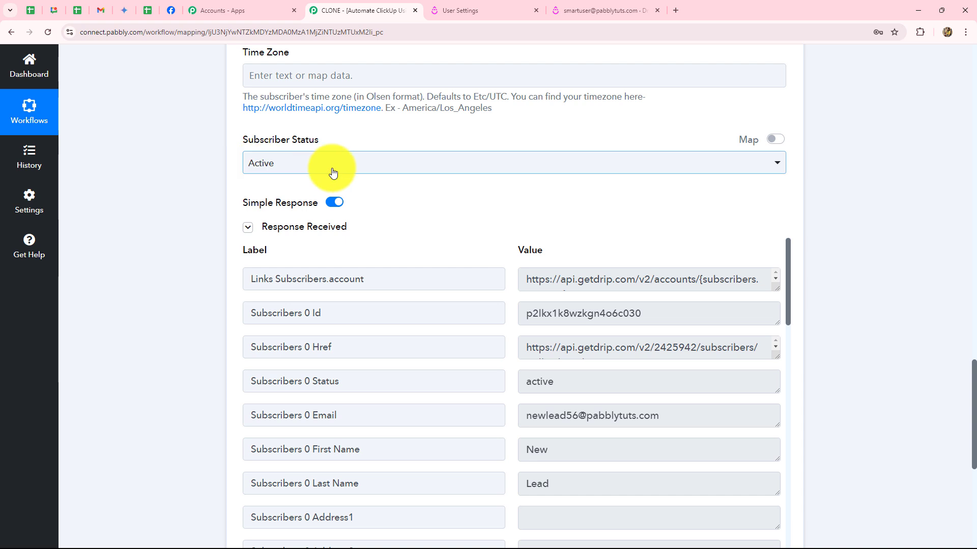
{"action": "left_click", "coordinate": [309, 172]}
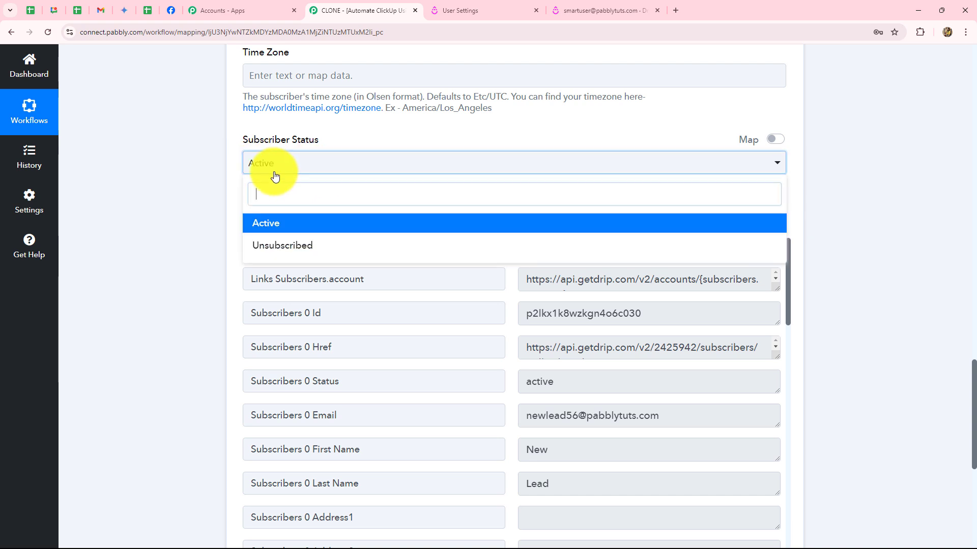
{"action": "double_click", "coordinate": [562, 380]}
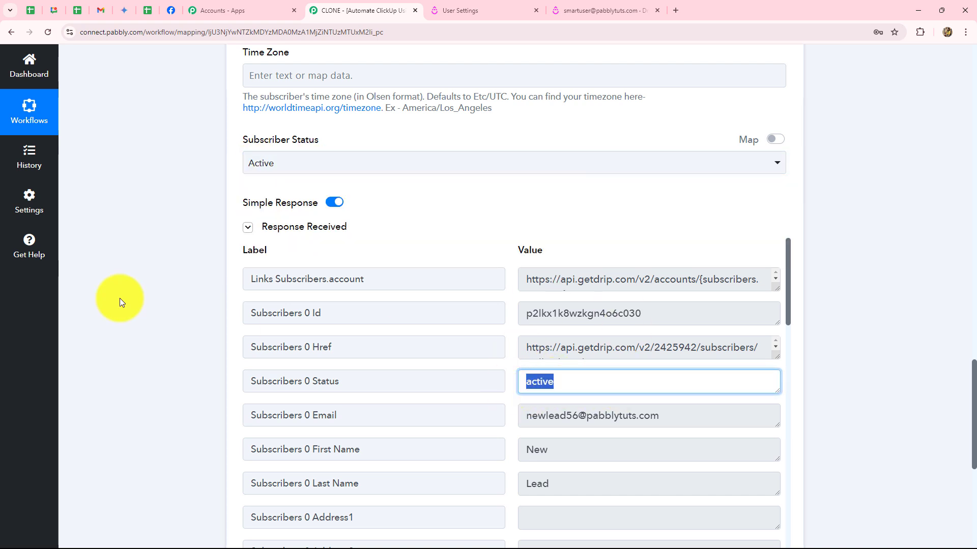
{"action": "left_click", "coordinate": [473, 299]}
Highlight the returned subscriber Id, first name, last name and email.
{"action": "scroll", "coordinate": [613, 375], "scroll_direction": "up", "scroll_amount": 2}
{"action": "scroll", "coordinate": [655, 264], "scroll_direction": "down", "scroll_amount": 3}
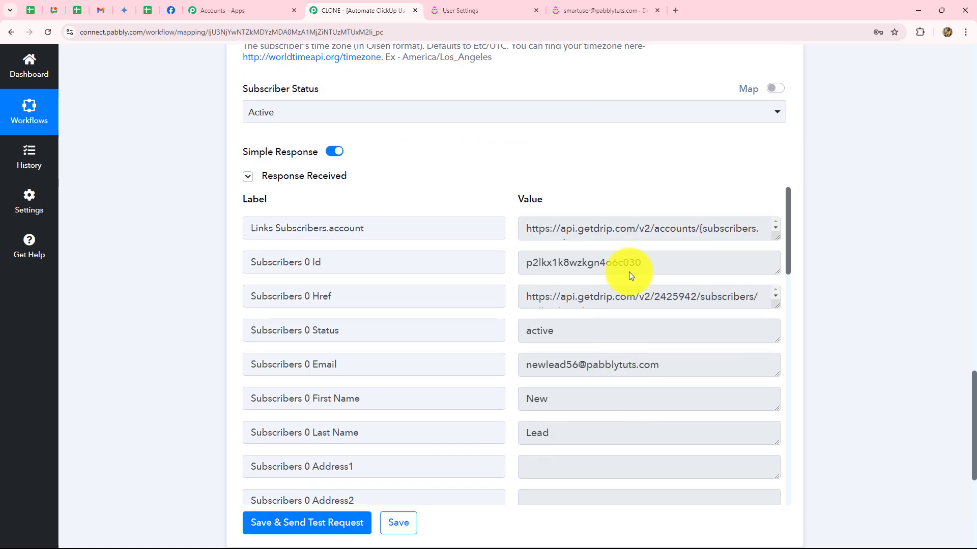
{"action": "double_click", "coordinate": [656, 260]}
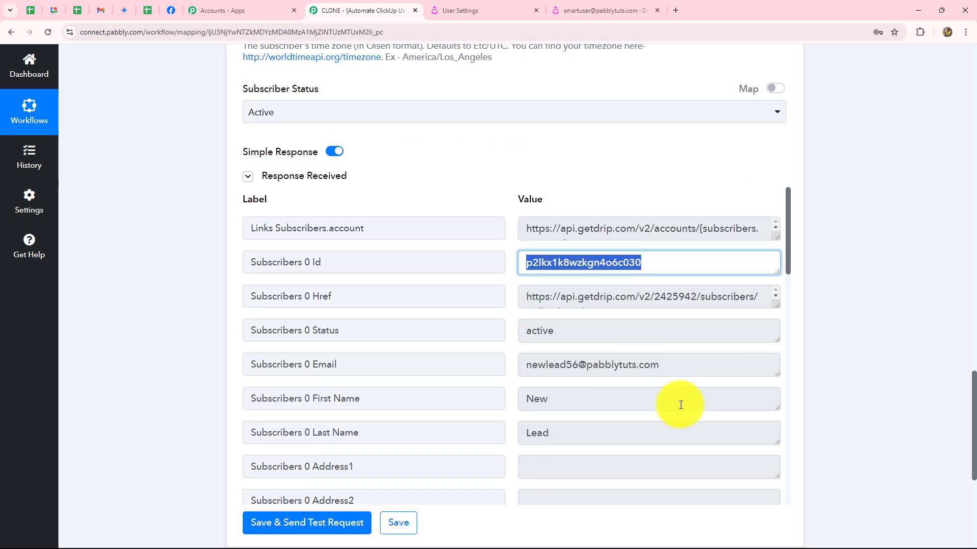
{"action": "double_click", "coordinate": [532, 402]}
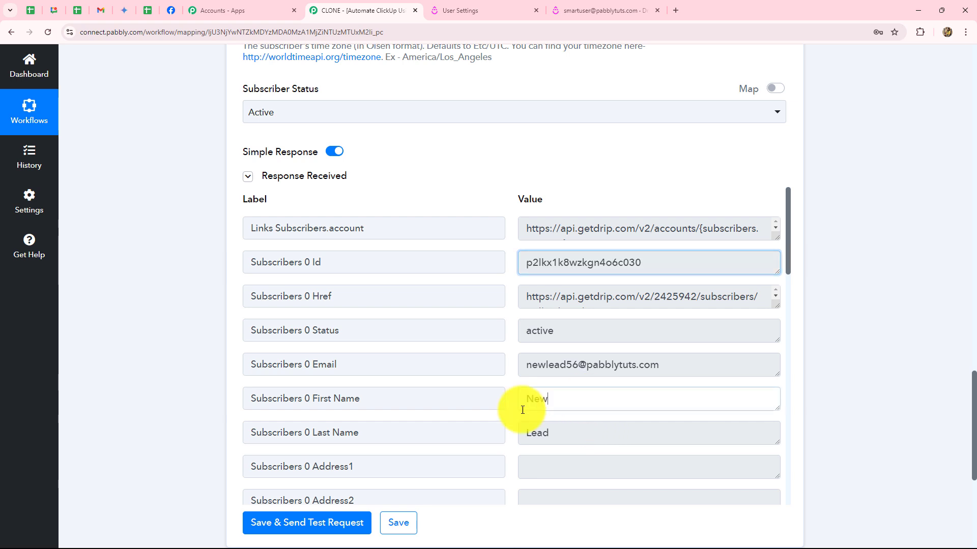
{"action": "double_click", "coordinate": [539, 433]}
{"action": "triple_click", "coordinate": [636, 373]}
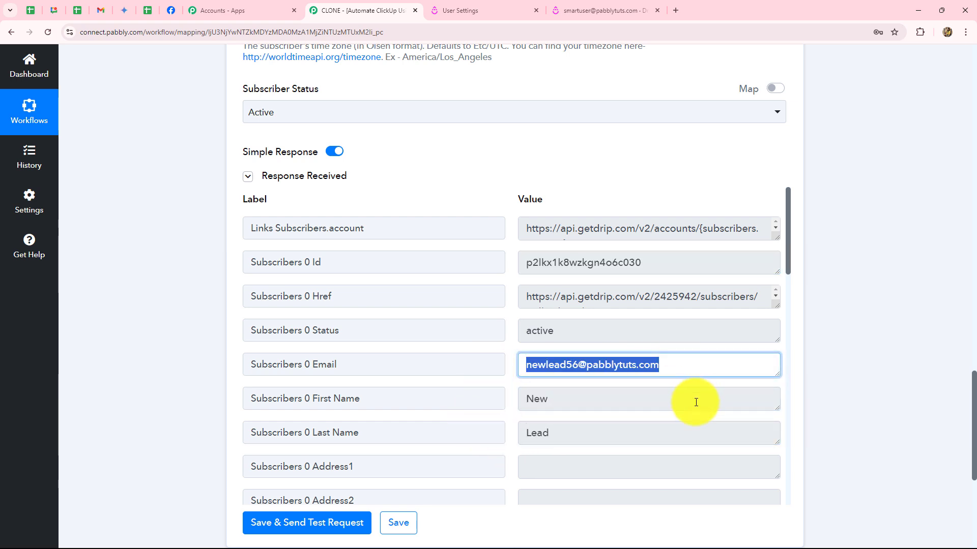
In Drip, view the test lead's Subscribed profile under People > Active, then return to Pabbly.
{"action": "left_click", "coordinate": [587, 10]}
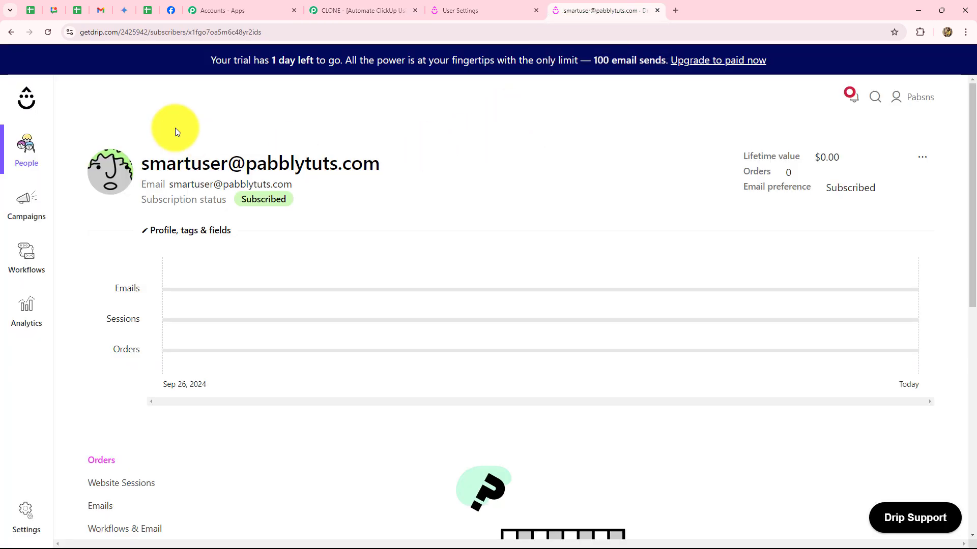
{"action": "mouse_move", "coordinate": [20, 150]}
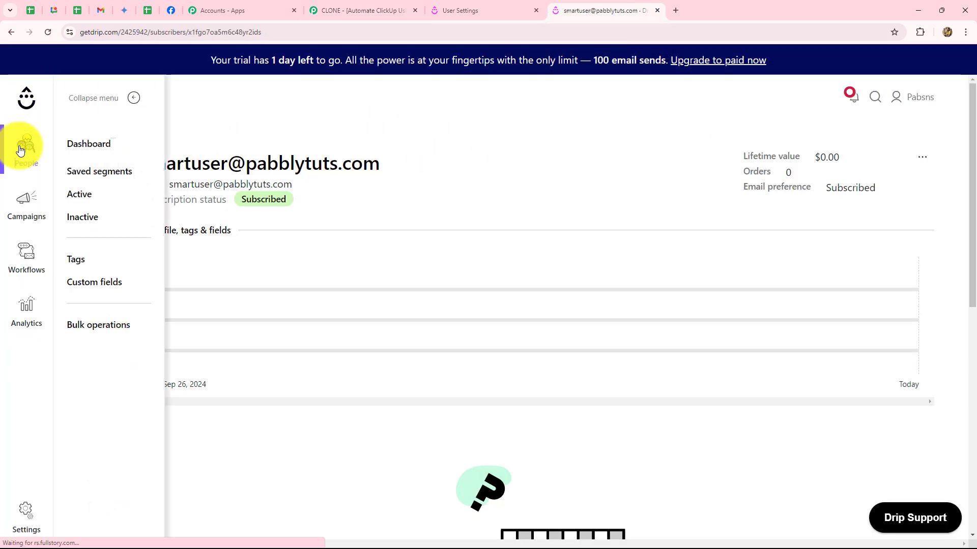
{"action": "left_click", "coordinate": [78, 195]}
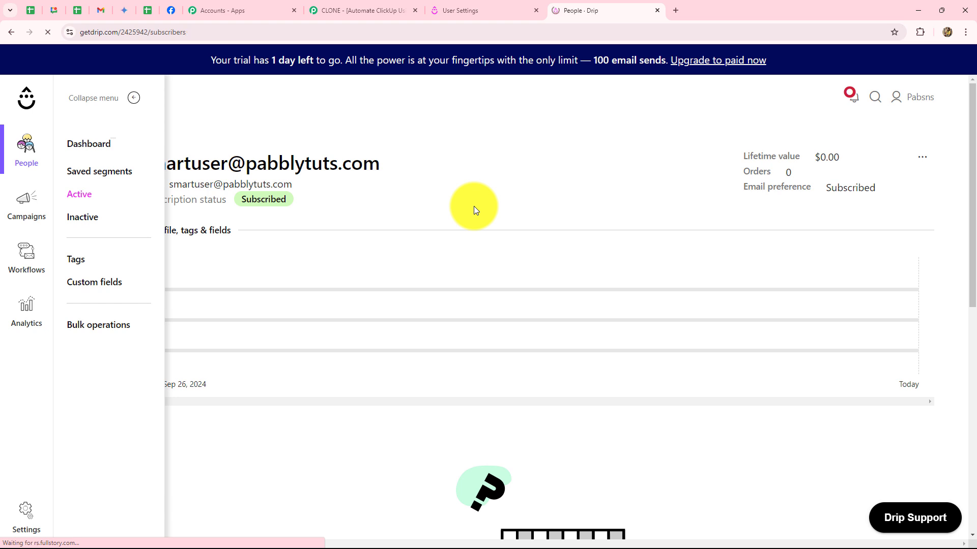
{"action": "scroll", "coordinate": [475, 210], "scroll_direction": "down", "scroll_amount": 3}
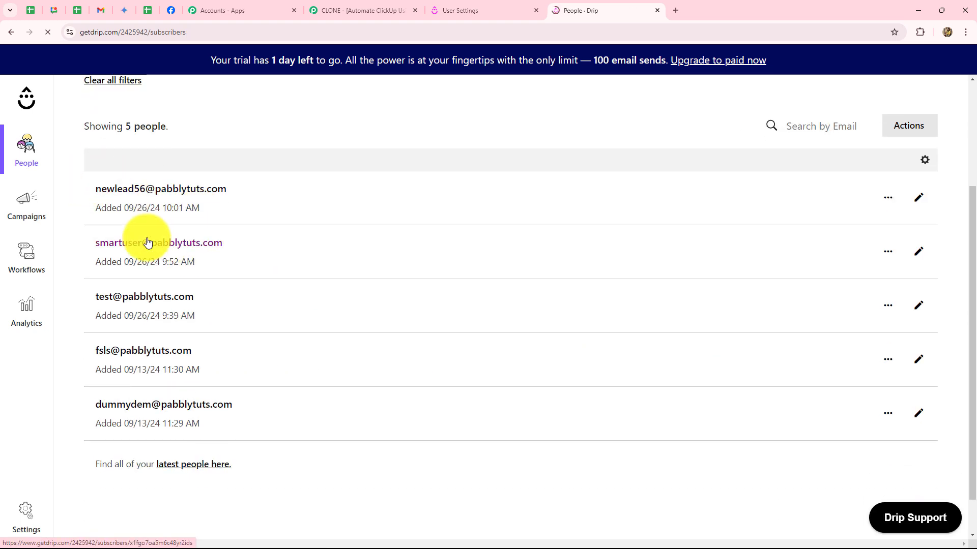
{"action": "left_click", "coordinate": [173, 194]}
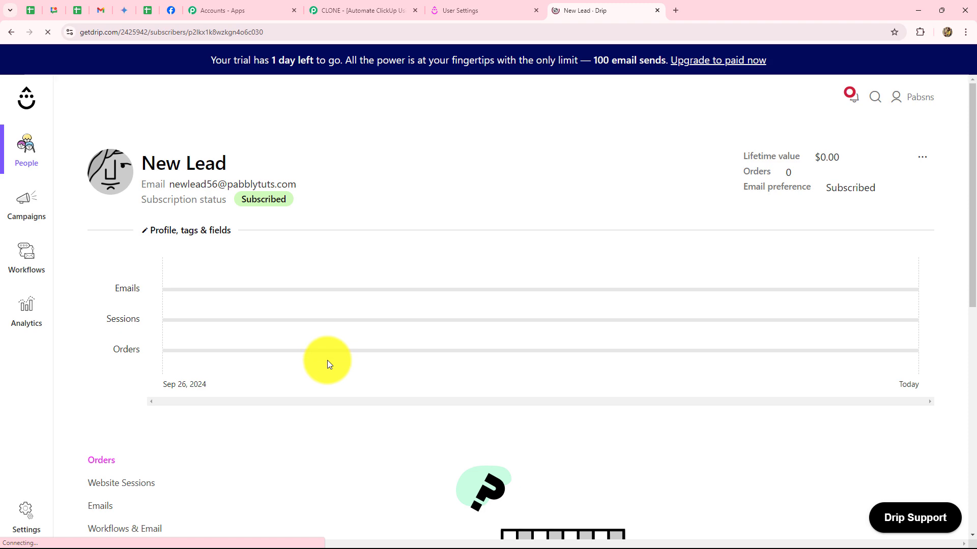
{"action": "left_click", "coordinate": [371, 14]}
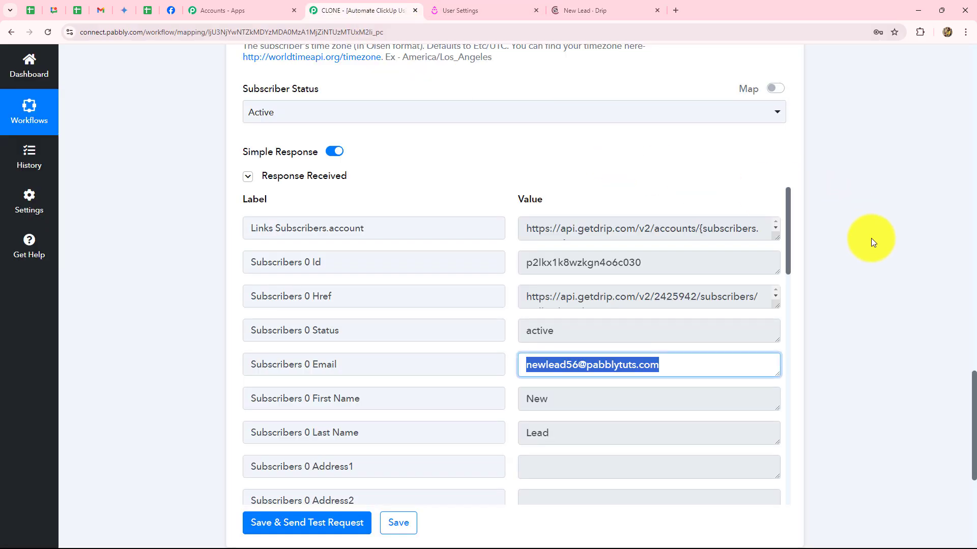
Scroll to the top and collapse the Drip Create or Update Subscriber step.
{"action": "scroll", "coordinate": [893, 273], "scroll_direction": "up", "scroll_amount": 15}
{"action": "scroll", "coordinate": [893, 273], "scroll_direction": "up", "scroll_amount": 10}
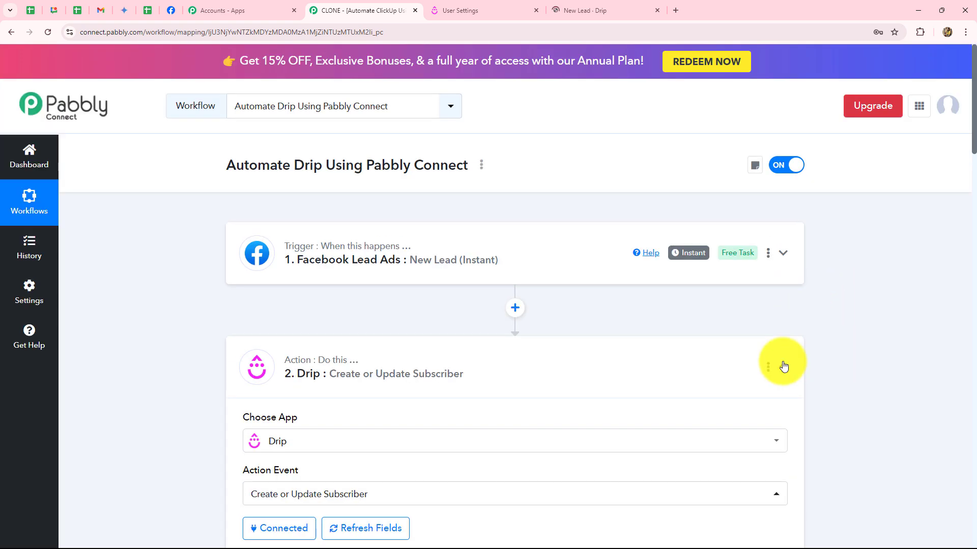
{"action": "left_click", "coordinate": [784, 366]}
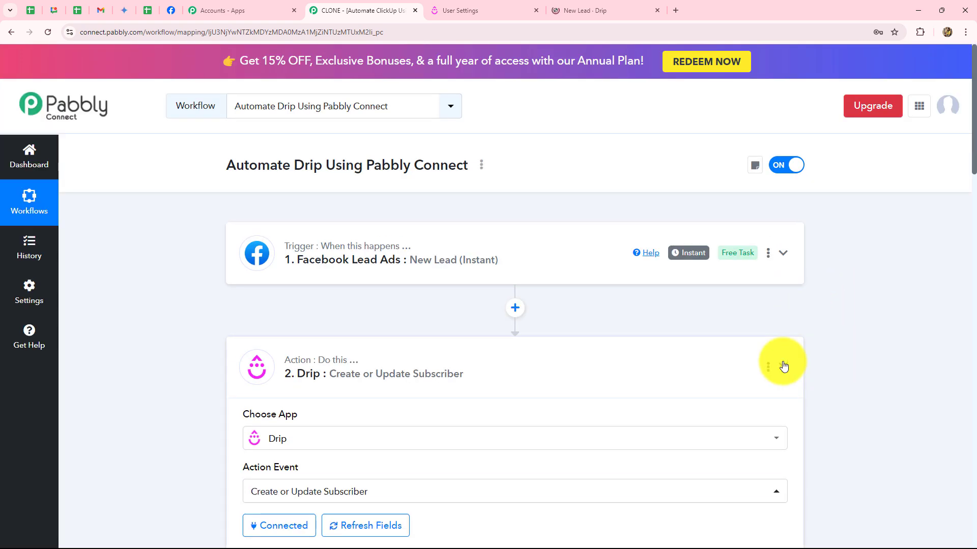